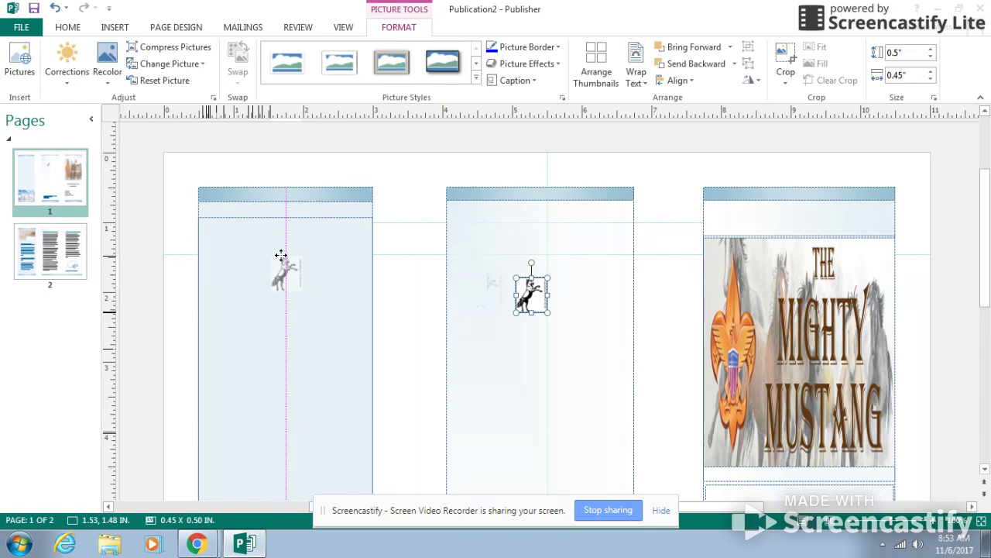
Move the horse picture into the brochure's left panel and enlarge it to about 2.22 inches wide by 3.3 inches high
left_click_drag(281, 255, 282, 256)
left_click_drag(286, 292, 287, 420)
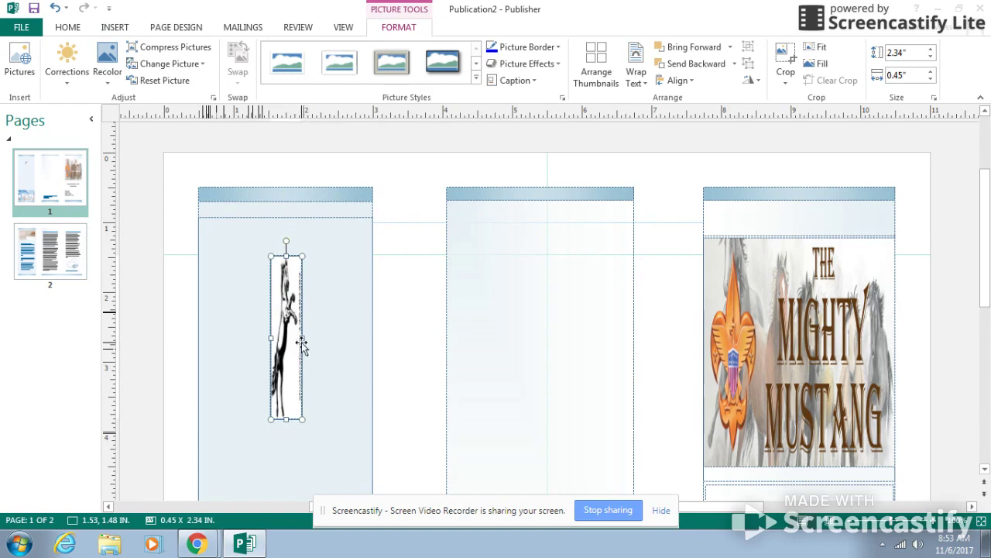
left_click_drag(303, 338, 352, 339)
left_click_drag(270, 338, 235, 337)
left_click_drag(293, 420, 288, 486)
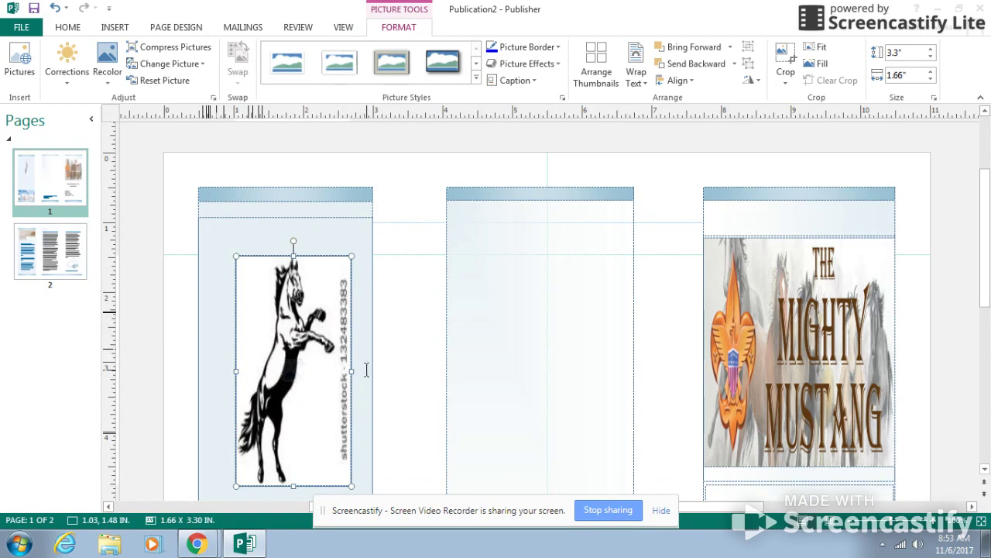
left_click_drag(350, 372, 367, 371)
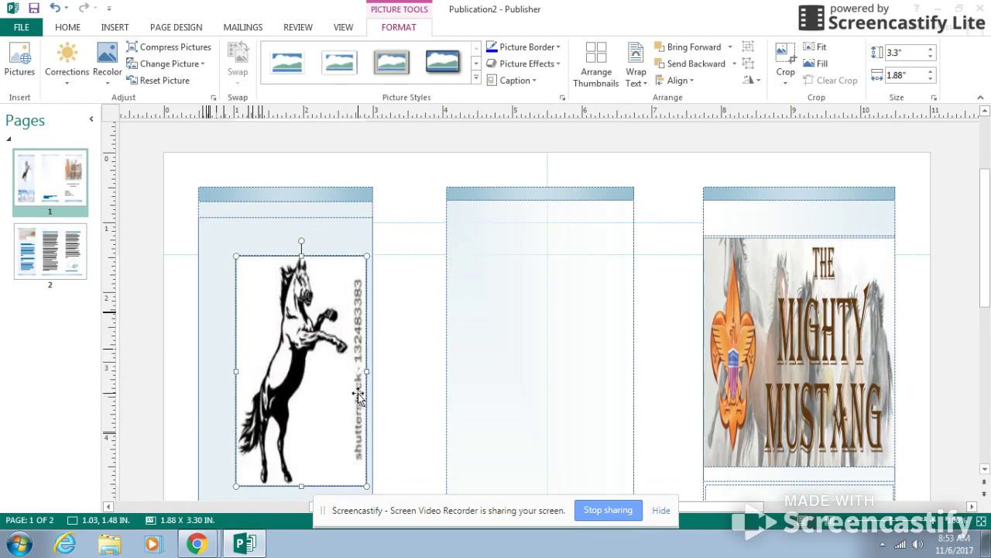
left_click_drag(236, 371, 212, 370)
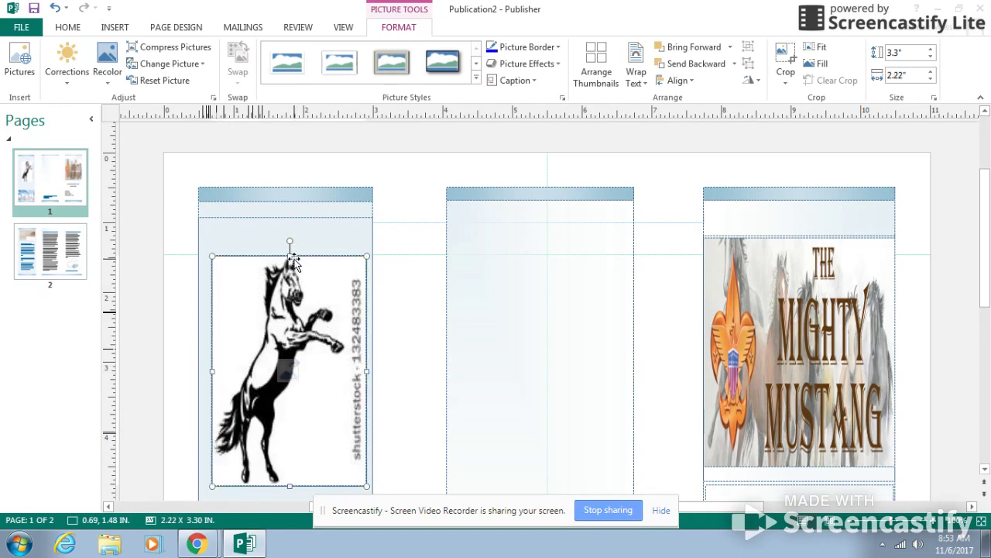
Extend the horse picture above, below and to its left, to about 2.32 inches wide by 4.34 inches high
left_click_drag(290, 257, 289, 239)
scroll(289, 434, "down", 2)
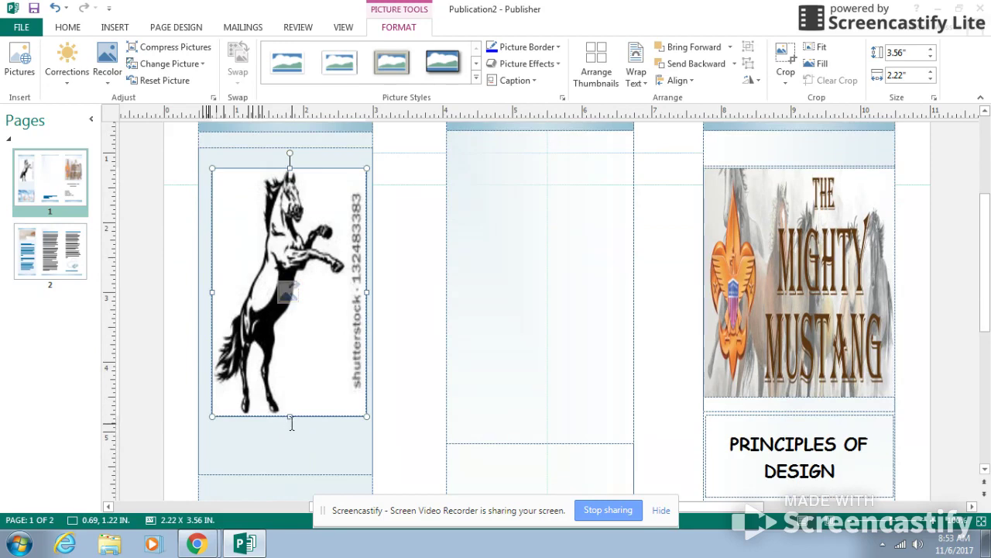
scroll(290, 422, "down", 3)
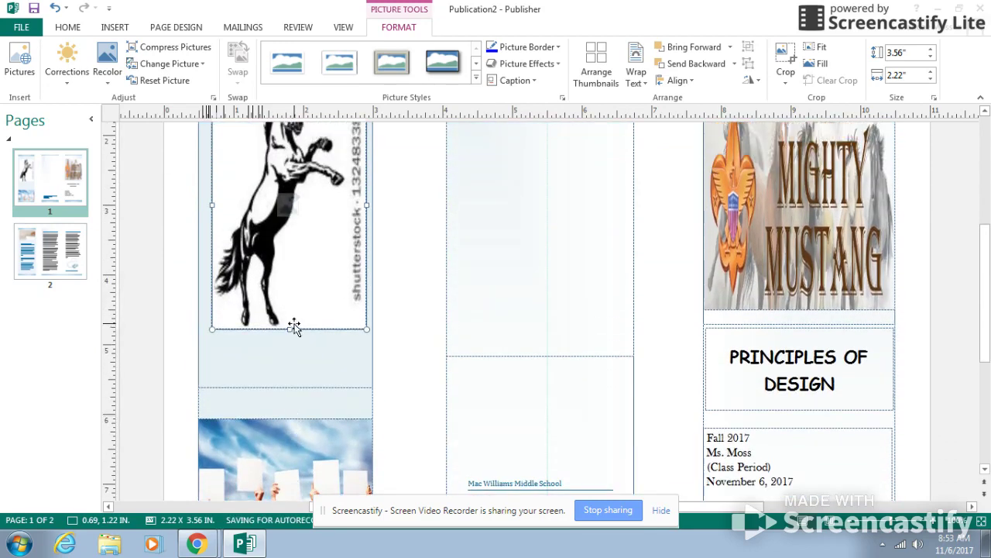
left_click_drag(290, 328, 289, 384)
left_click_drag(212, 231, 205, 229)
scroll(310, 314, "up", 3)
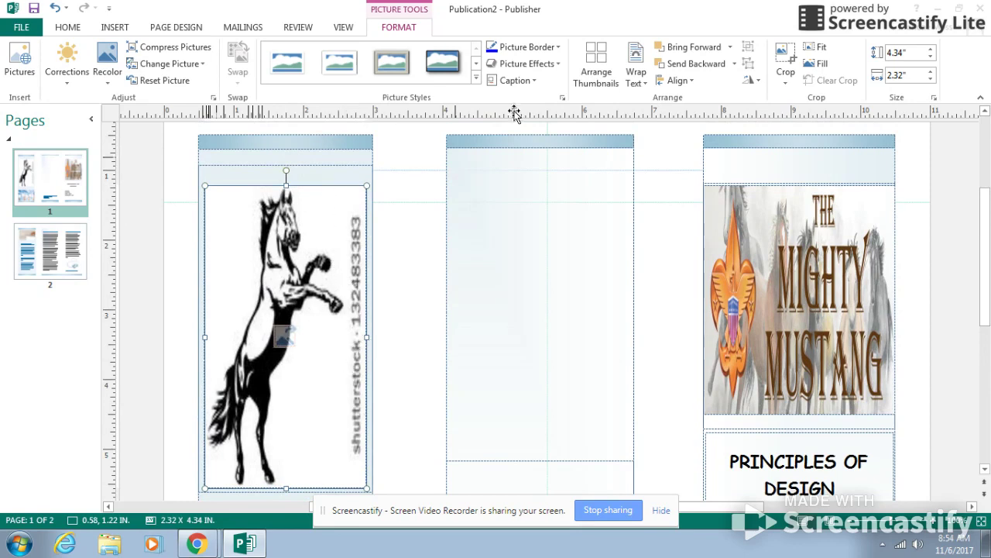
Crop the vertical shutterstock watermark off the horse picture's right side, reducing the width to about 2.06 inches
left_click(787, 61)
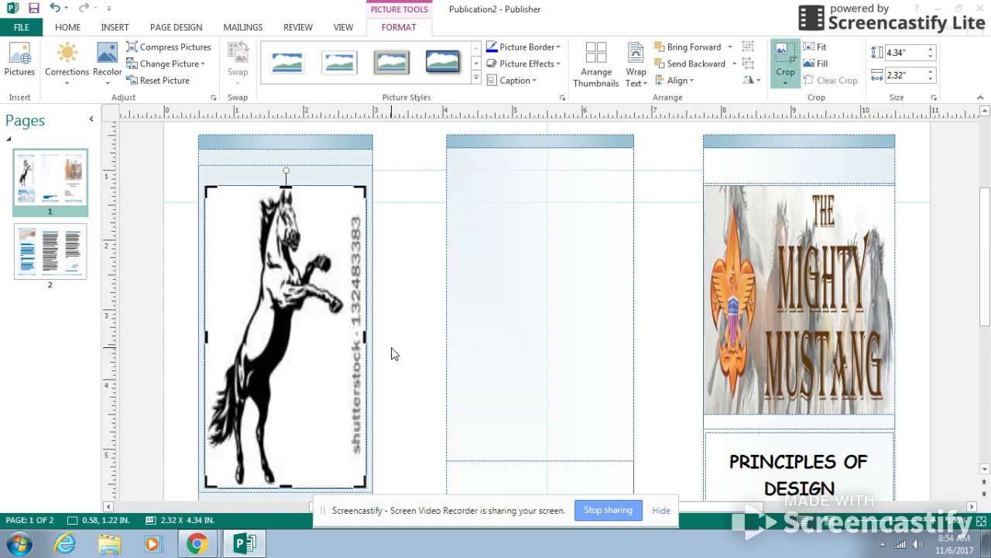
left_click_drag(364, 337, 347, 343)
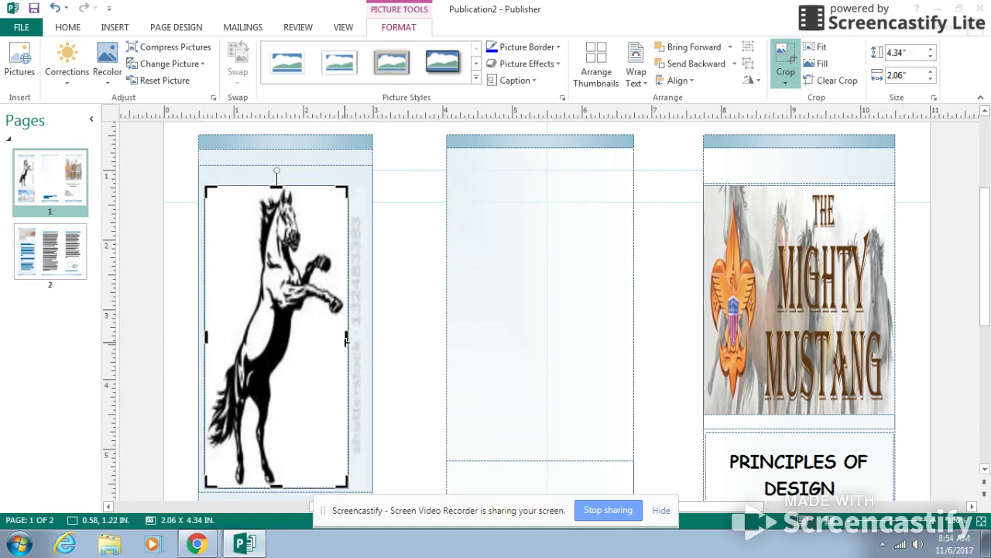
left_click(787, 66)
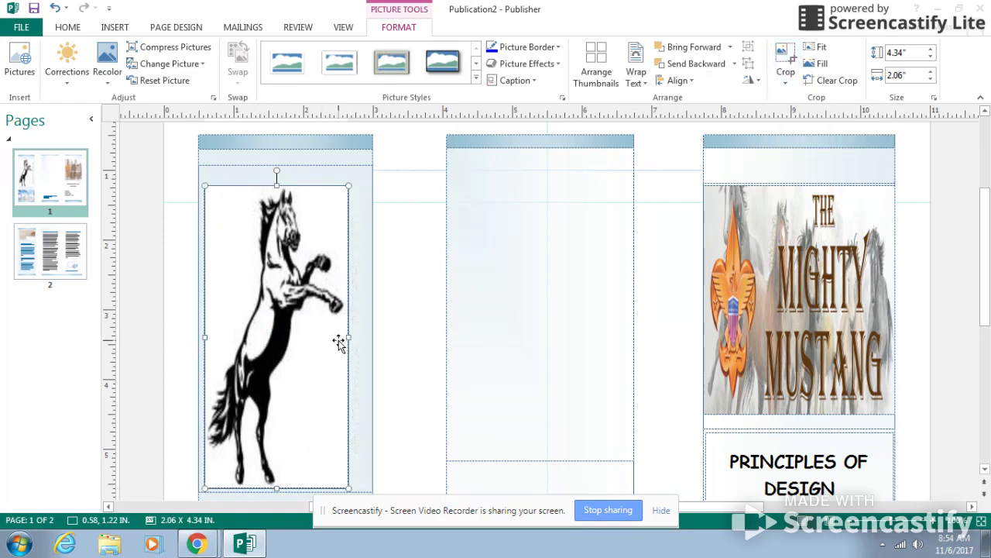
Stretch the cropped horse picture to about 2.27 inches wide by 4.47 inches high
left_click_drag(346, 340, 363, 336)
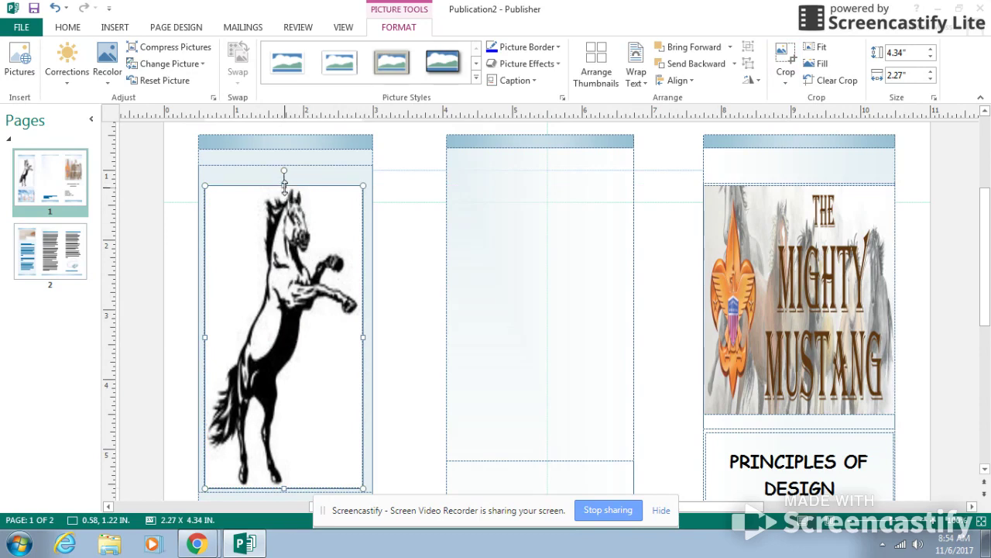
left_click_drag(284, 182, 283, 173)
scroll(314, 233, "down", 1)
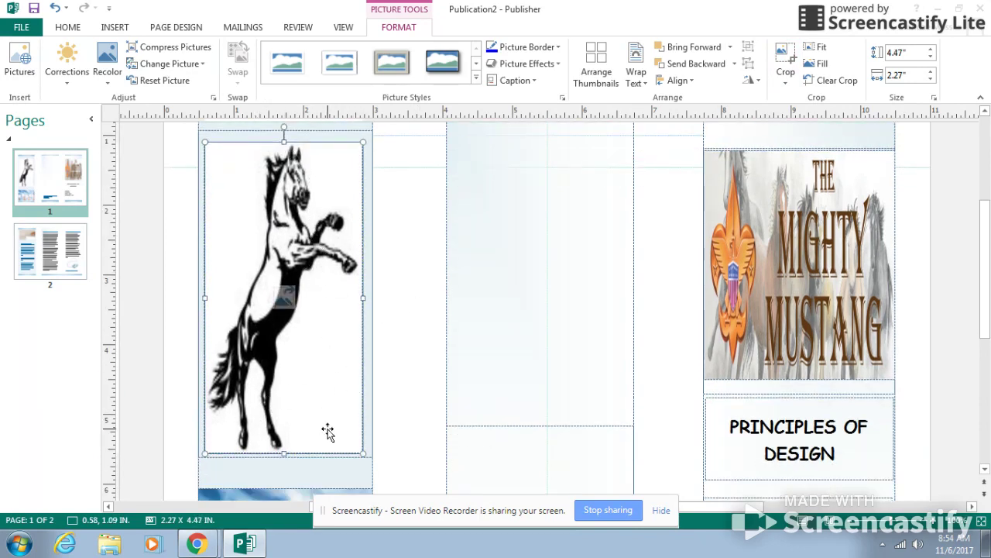
left_click(398, 408)
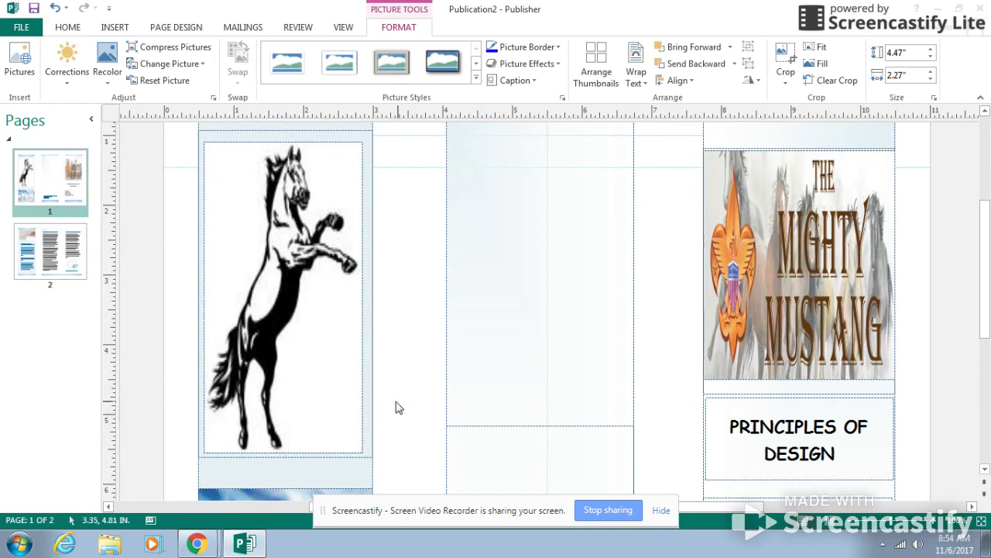
Apply the first preset bevel effect to the horse picture
left_click(321, 399)
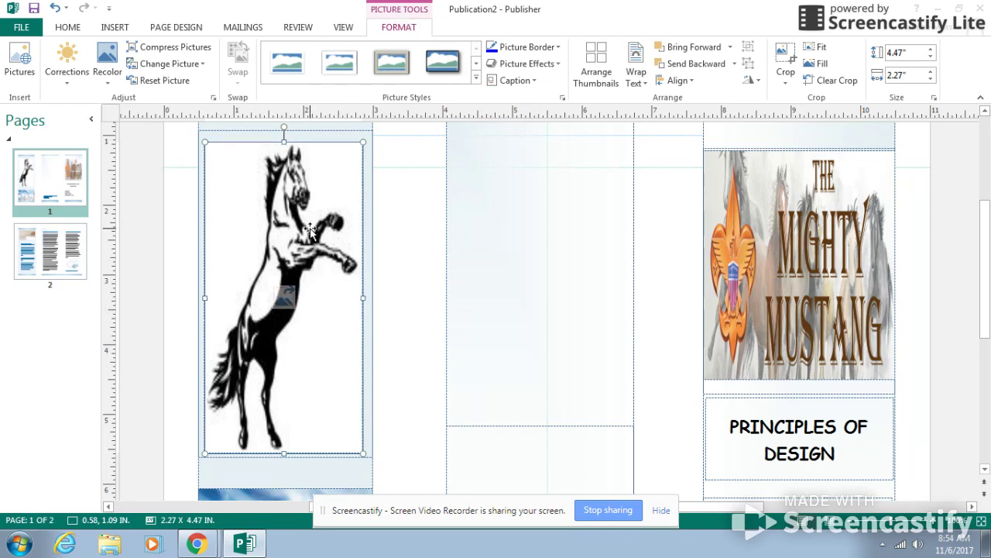
left_click(343, 27)
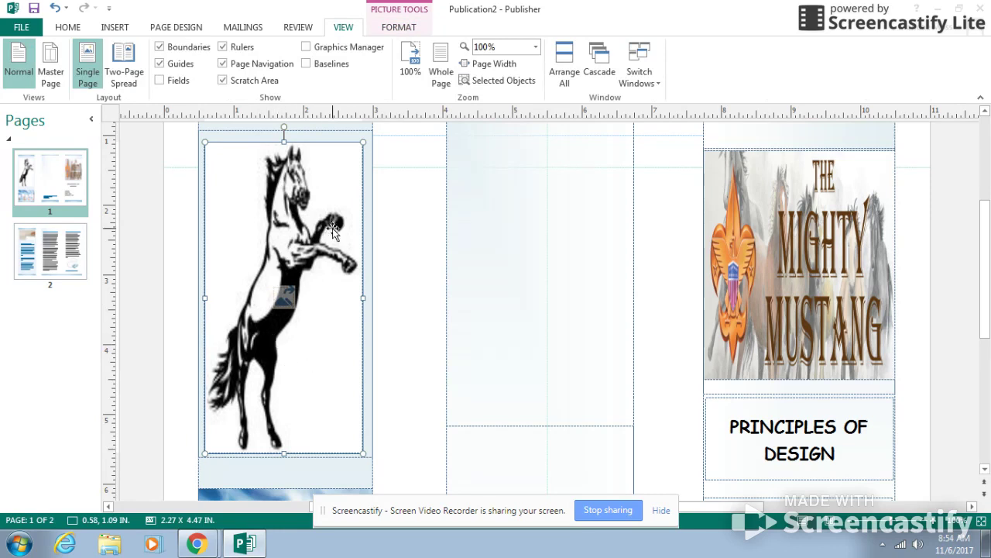
left_click(413, 28)
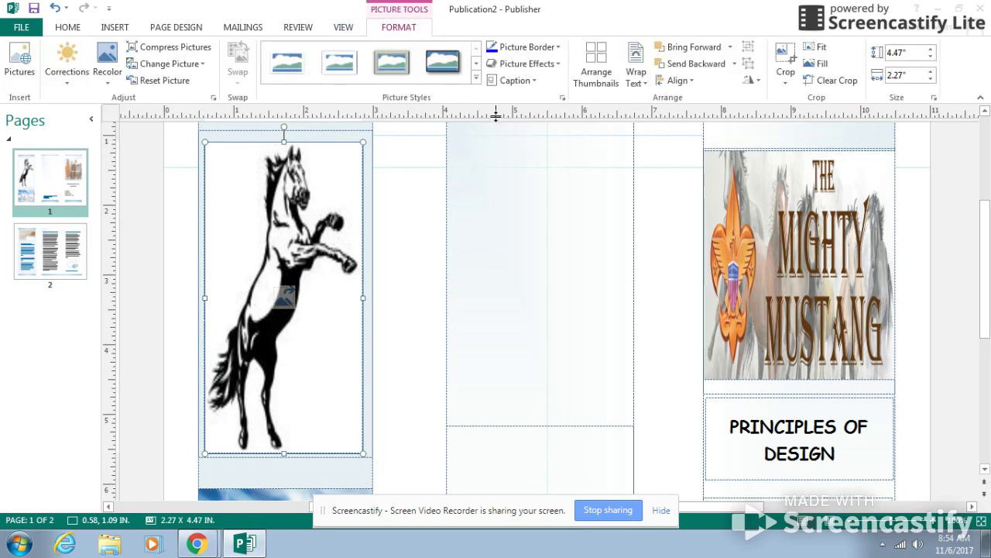
left_click(554, 65)
mouse_move(524, 250)
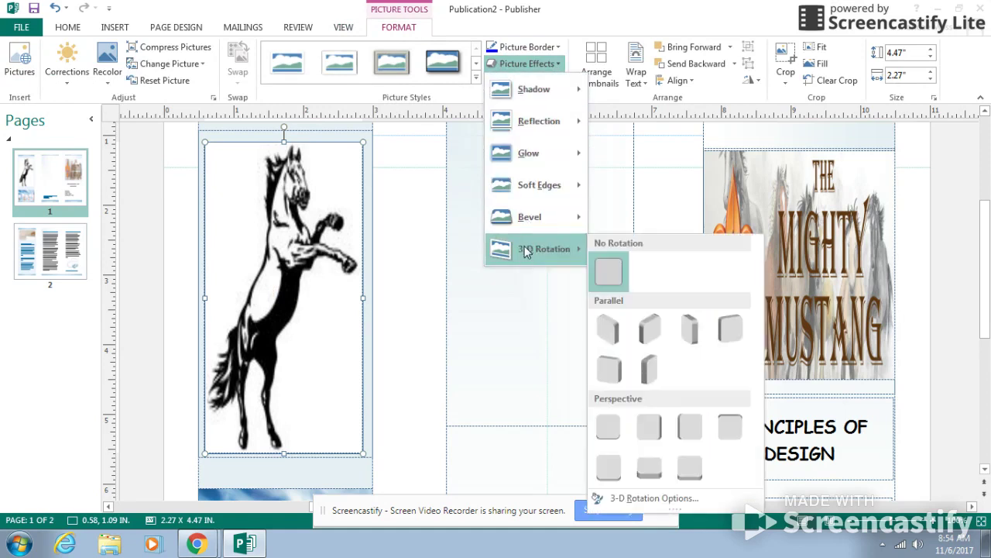
mouse_move(530, 224)
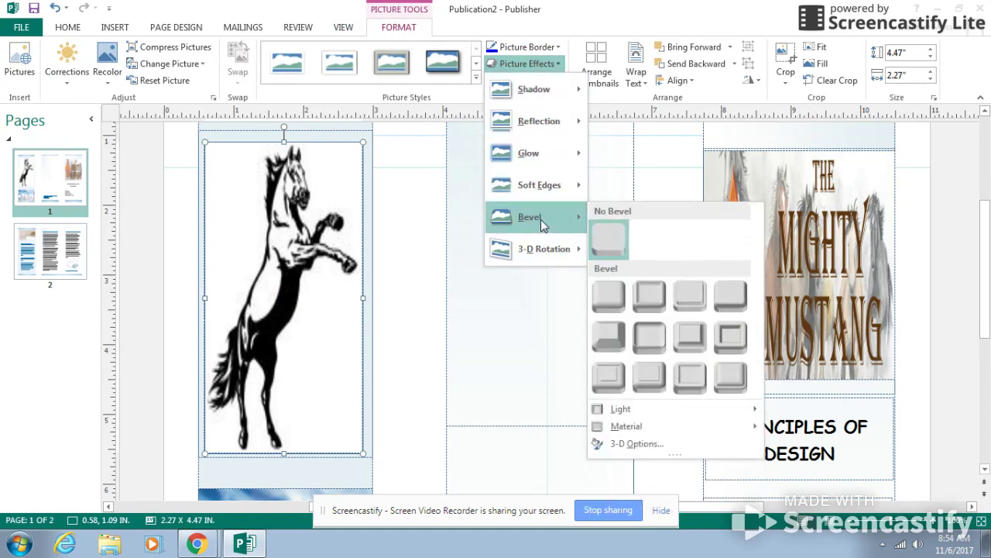
left_click(603, 300)
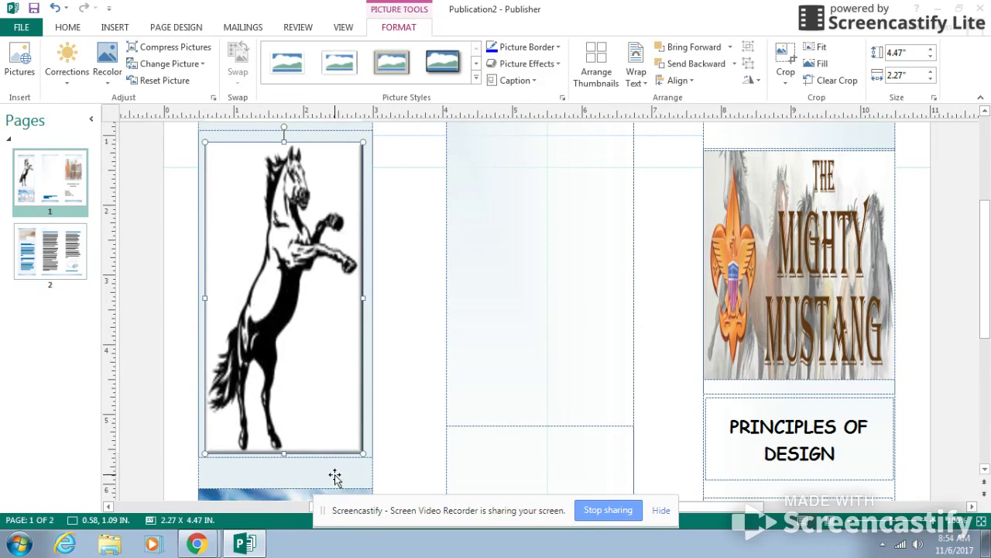
left_click(411, 405)
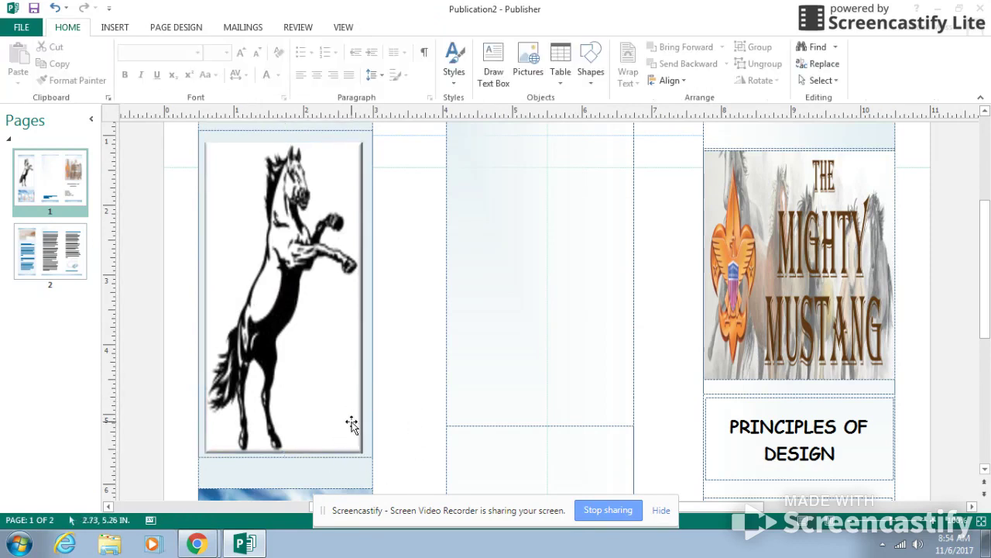
left_click(350, 170)
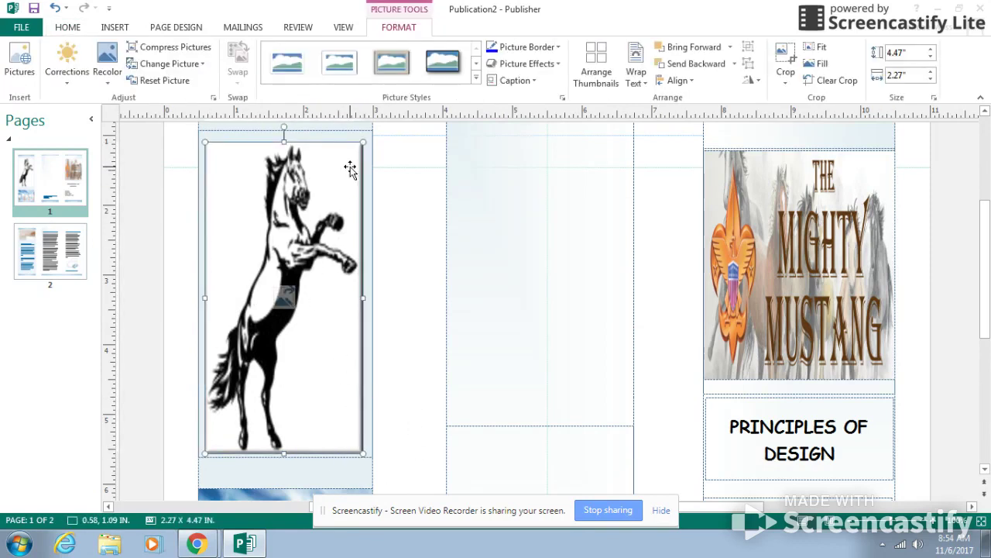
left_click(557, 64)
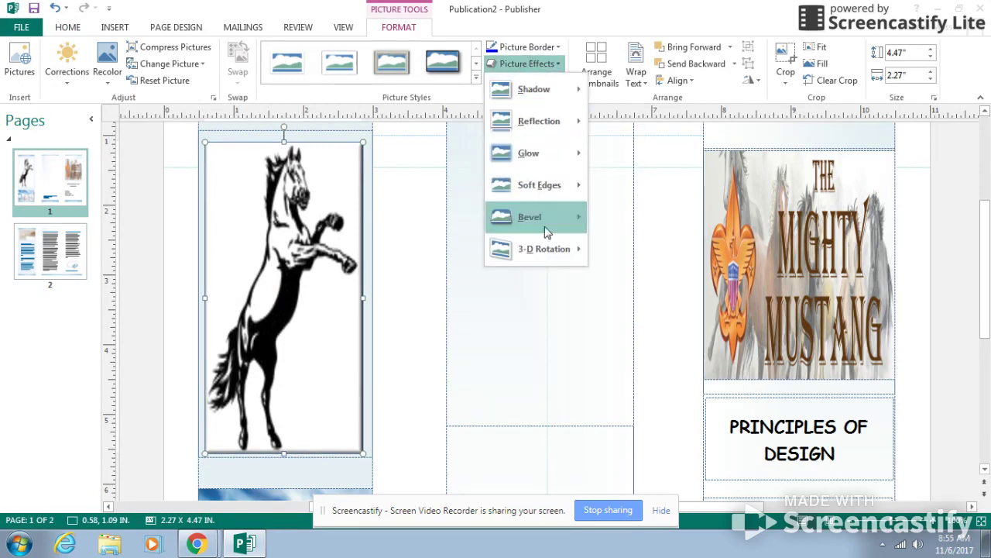
mouse_move(533, 222)
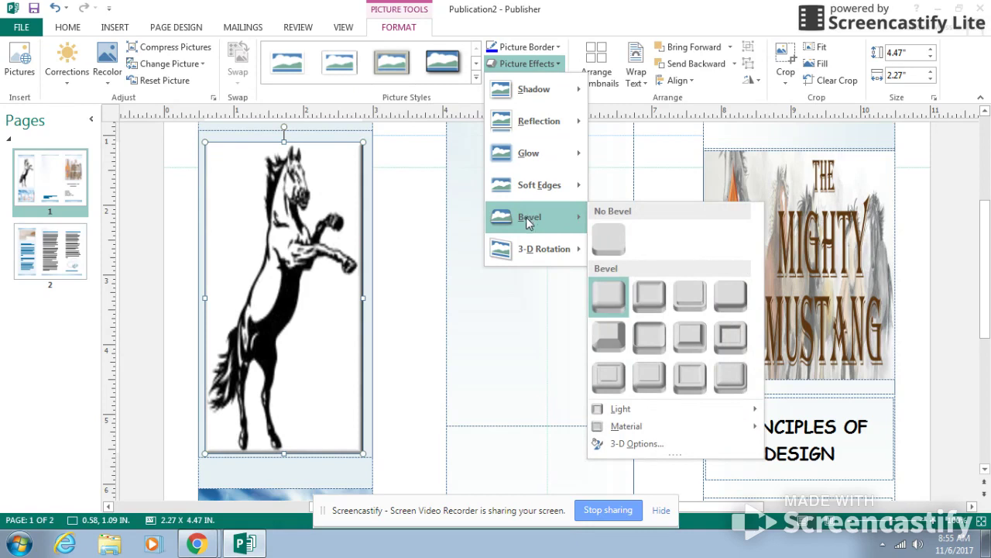
left_click(366, 427)
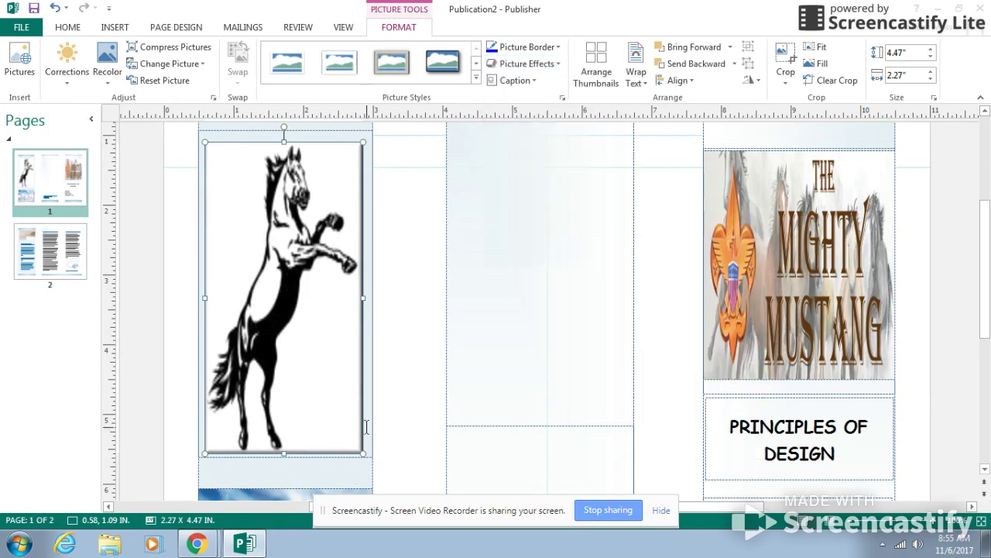
Delete the picture of hands holding blank signs below the horse picture
scroll(335, 471, "down", 3)
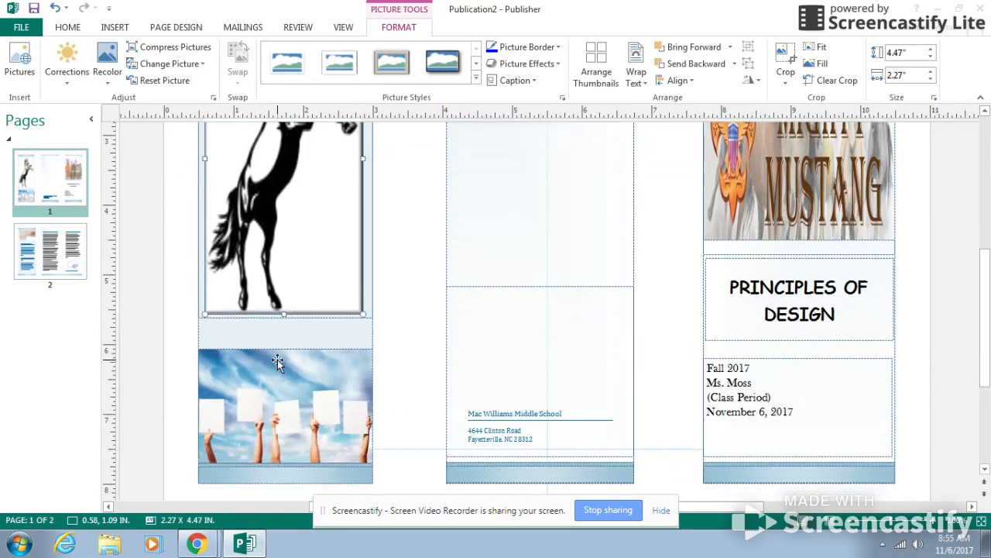
left_click(278, 362)
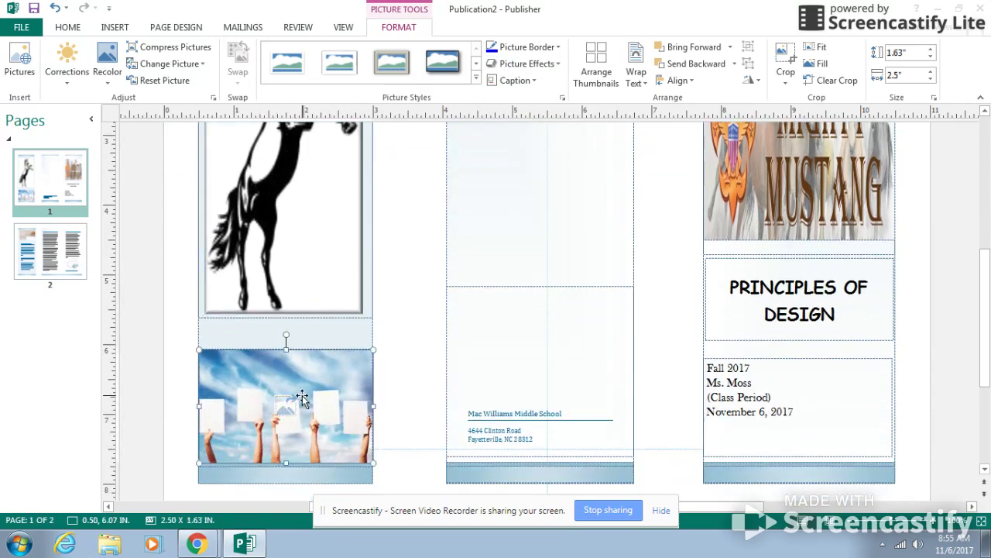
key("Delete")
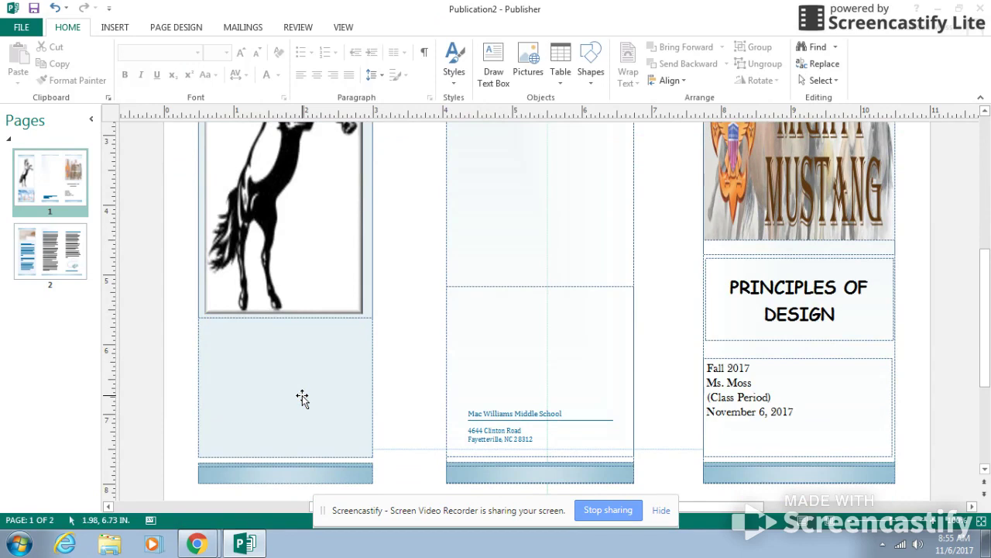
Draw a text box about 2.42 by 1.57 inches below the horse picture and set its font to 12-point italic Bradley Hand ITC
left_click(496, 57)
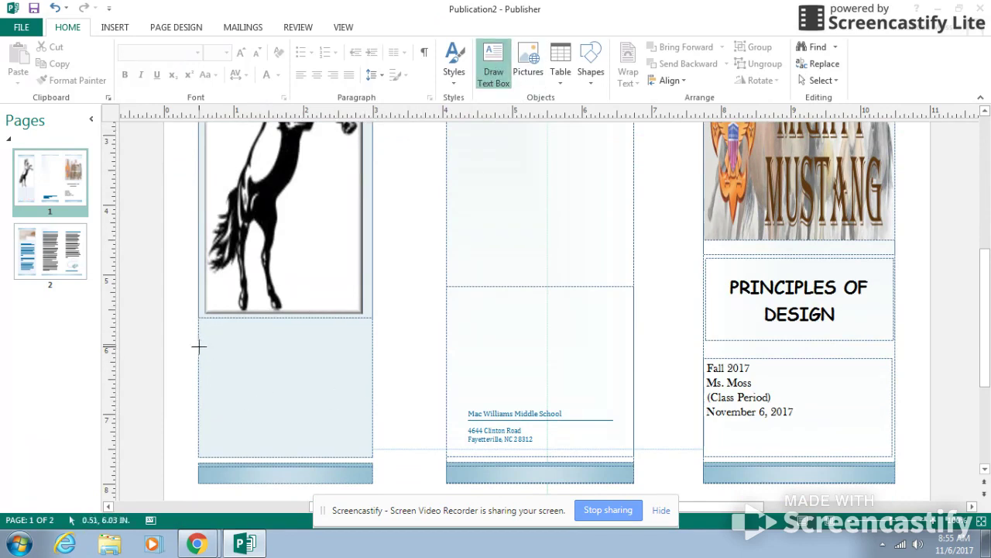
mouse_move(200, 339)
left_mouse_down()
mouse_move(309, 379)
mouse_move(348, 443)
mouse_move(371, 451)
left_mouse_up()
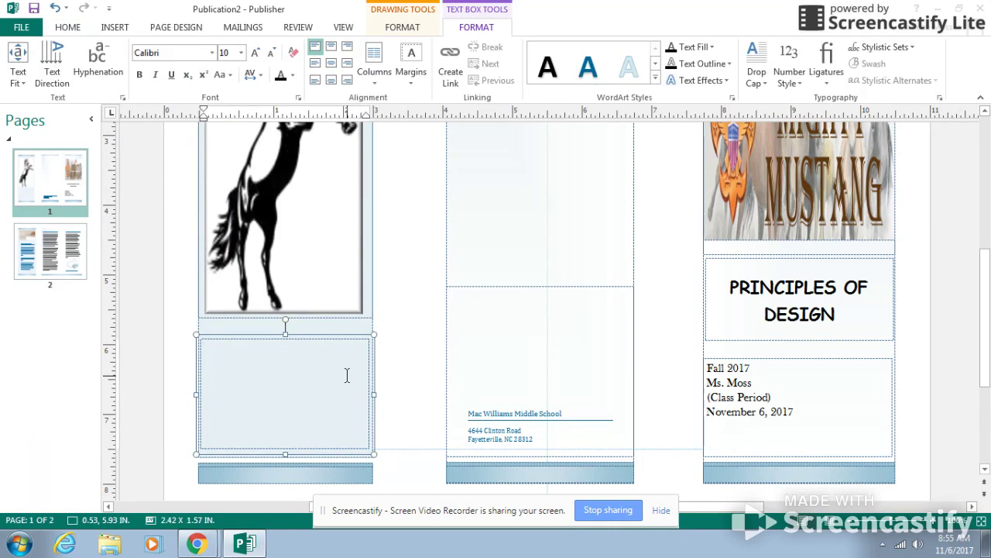
left_click(241, 52)
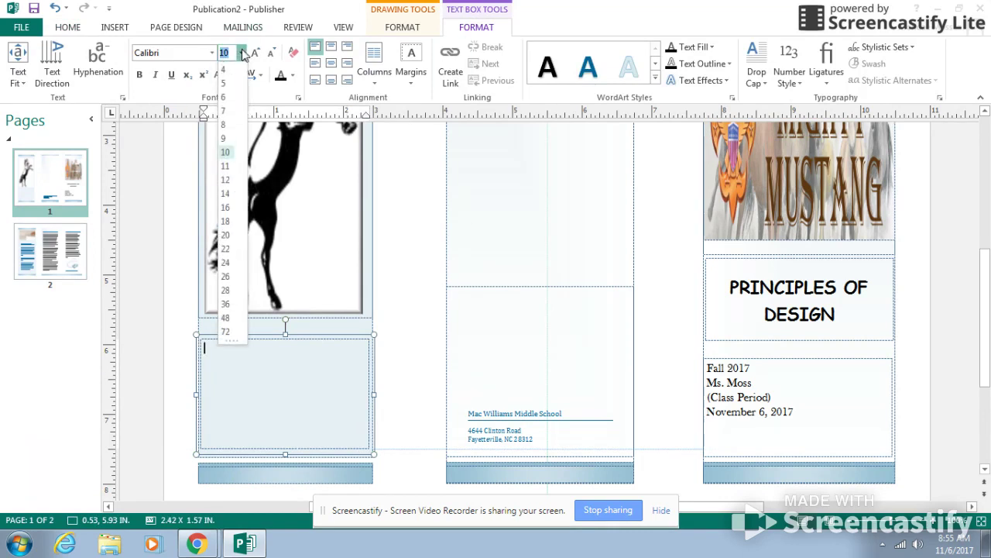
left_click(225, 182)
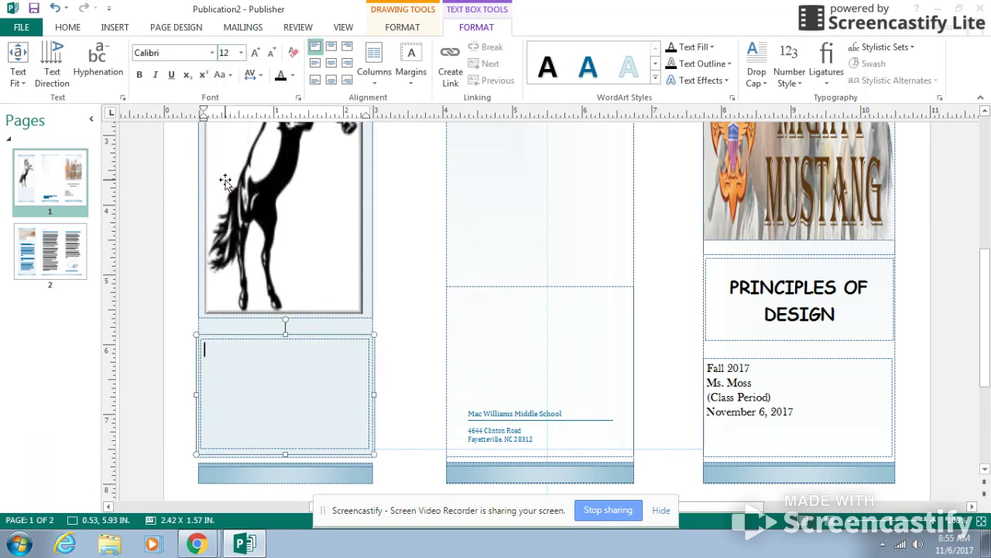
left_click(211, 52)
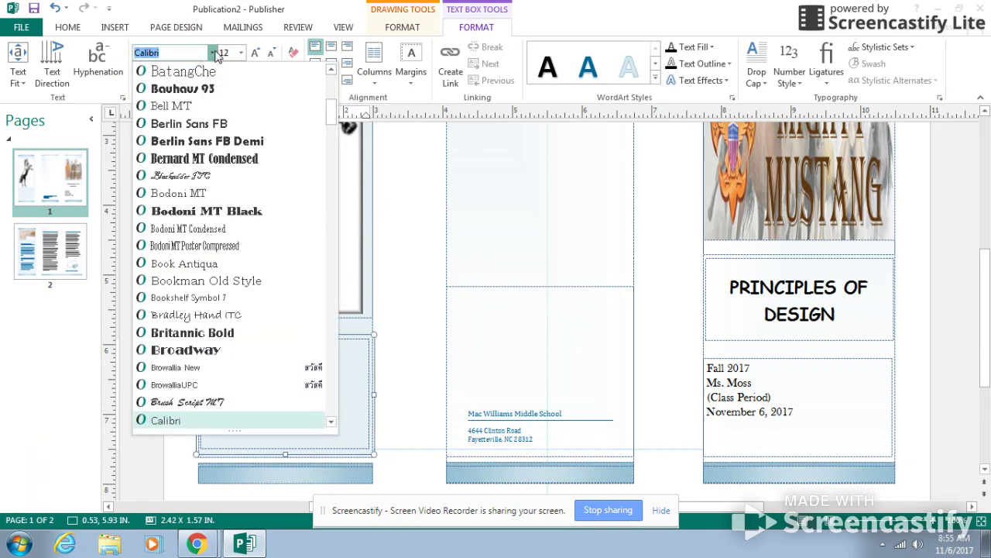
left_click(198, 316)
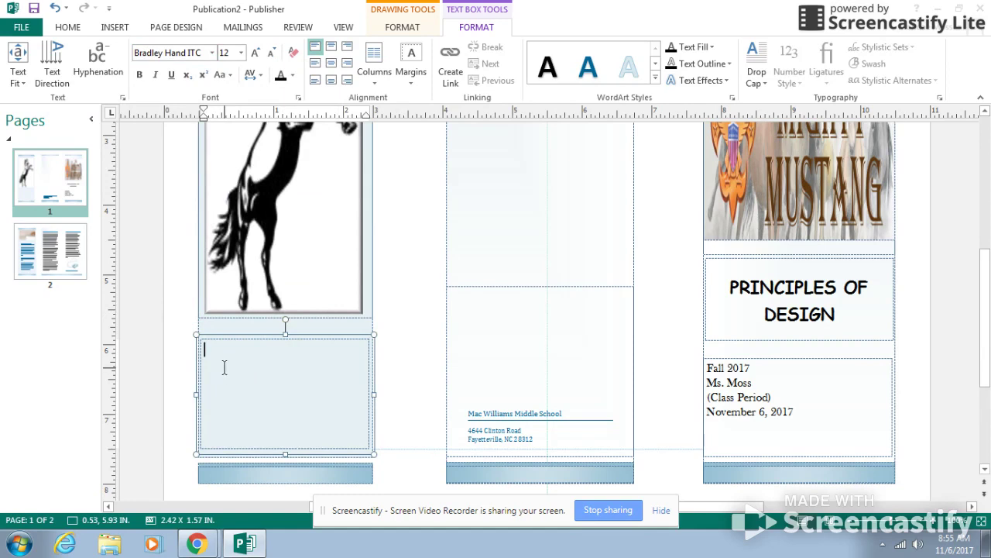
left_click(155, 74)
Enter the quote "Preparing students to be career and college ready in a globally competitive society." with the attribution "-Mac Williams Middle School" below
type("reparing")
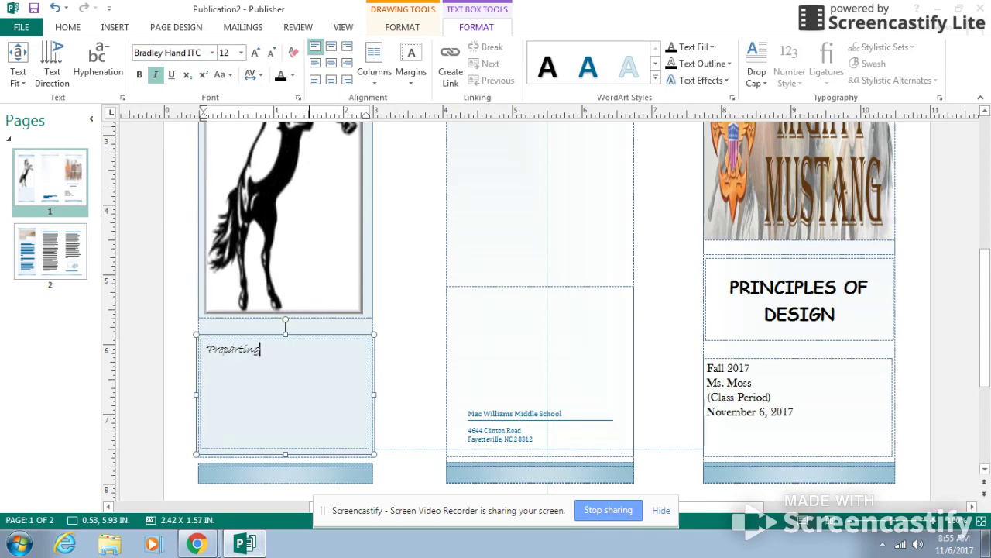
type("ing students to e")
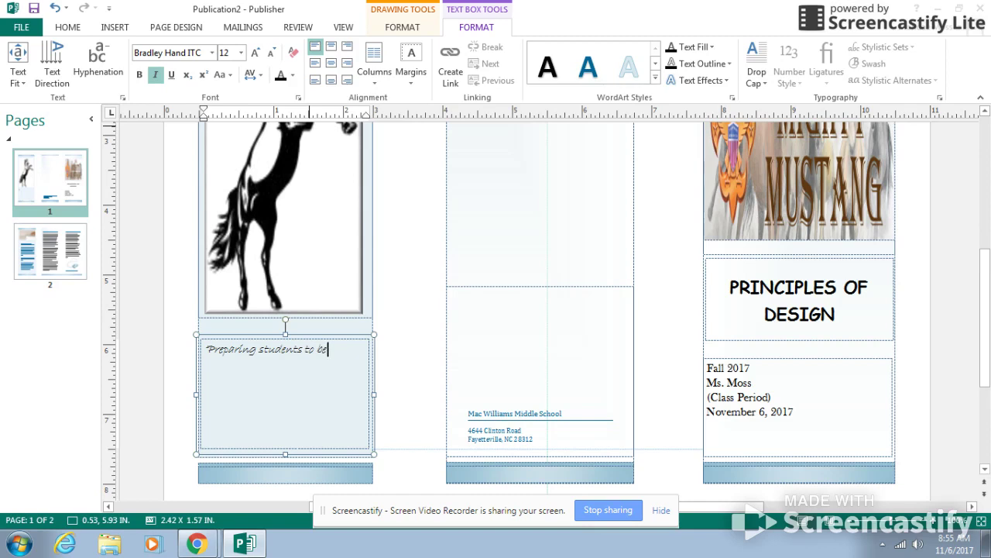
type("e career and college ready")
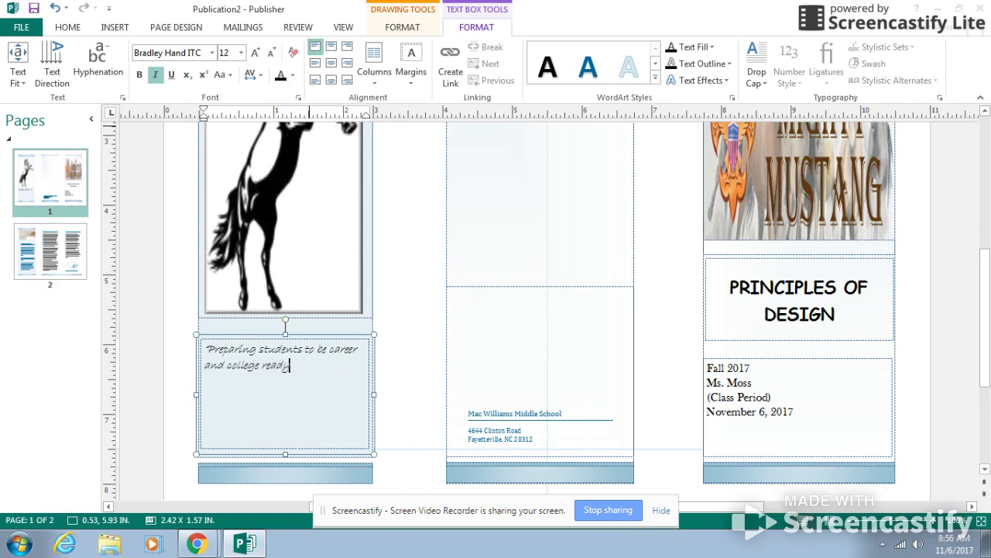
type(" in")
type("competitive soci")
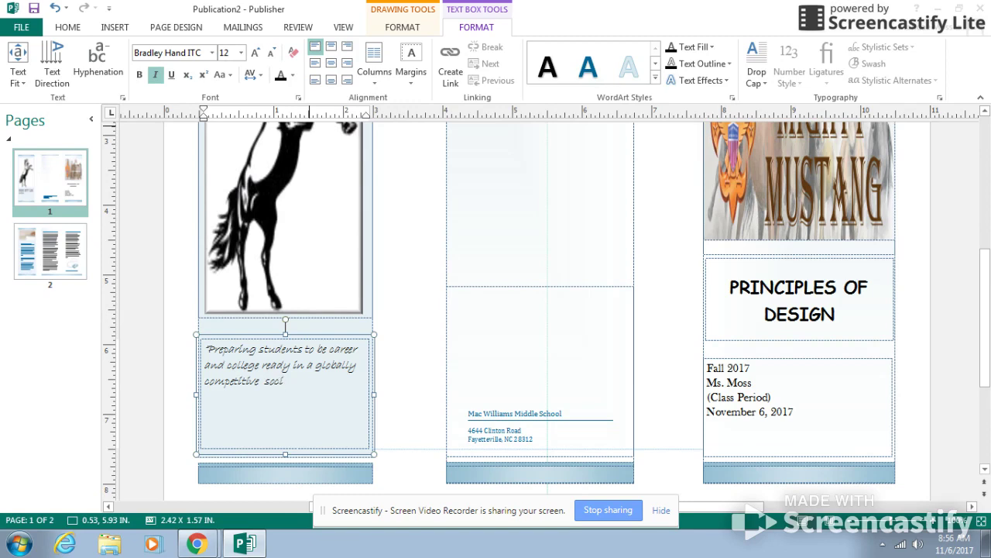
type("ety")
type("-")
type("Mac Williams Middle School")
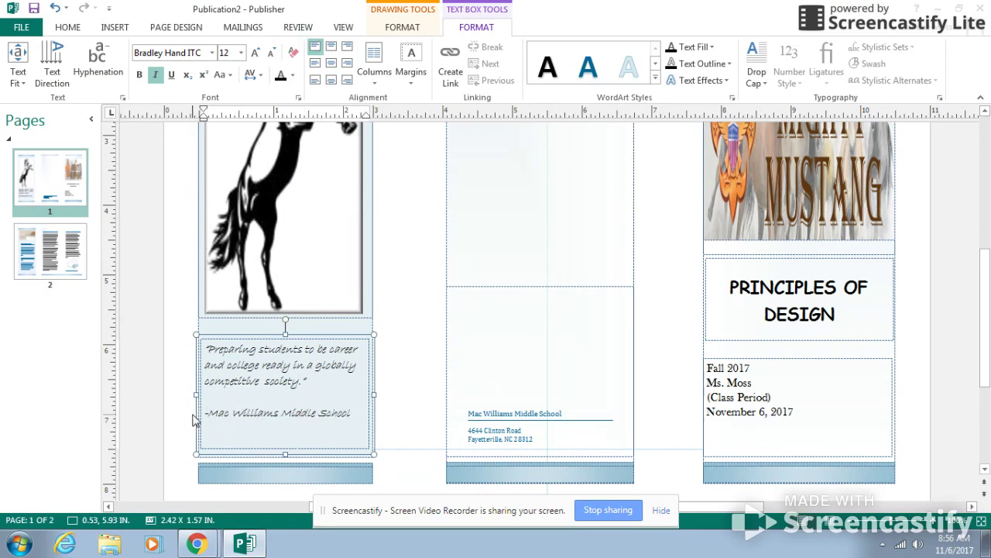
Set the "Mac Williams Middle School" attribution line to 10 points and align it to the right
left_click_drag(206, 414, 362, 426)
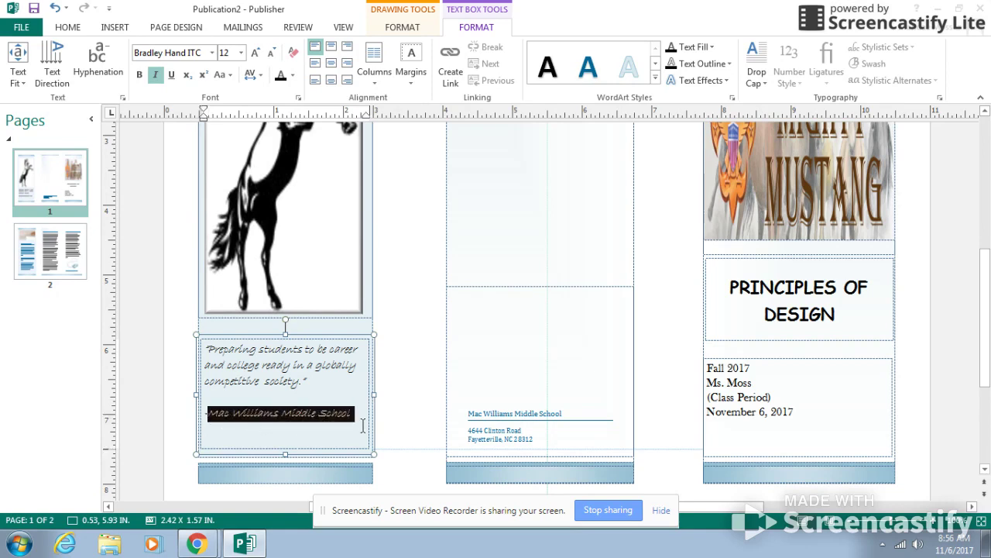
left_click(241, 52)
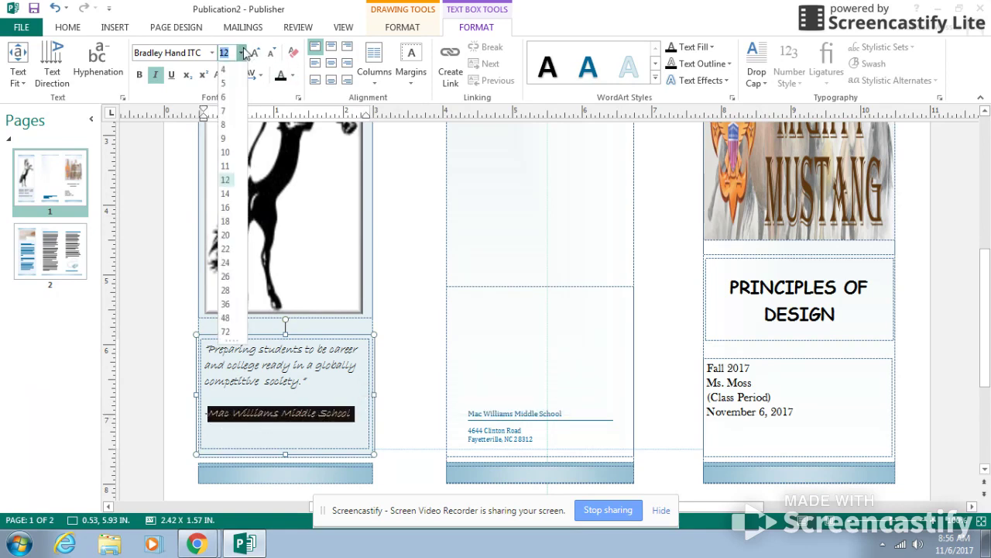
left_click(232, 153)
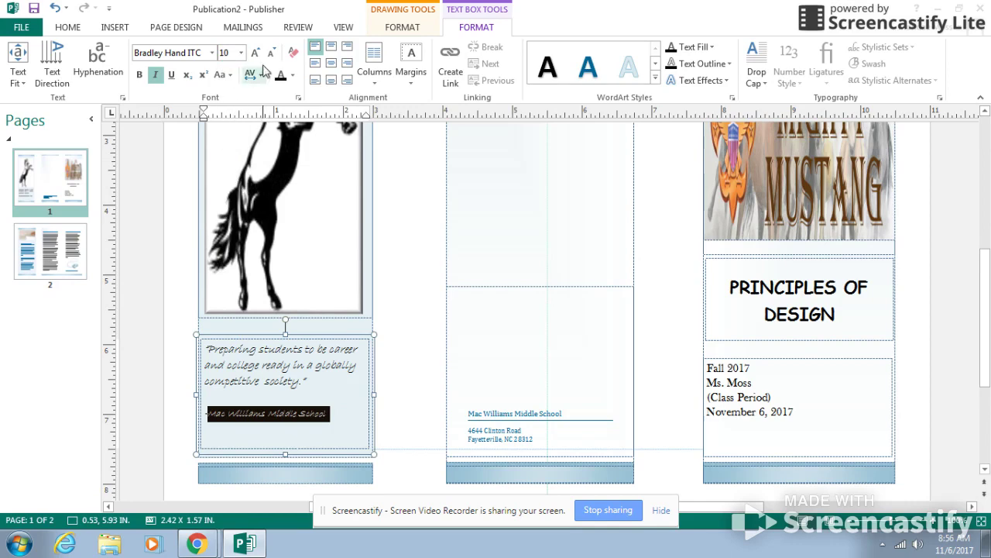
left_click(347, 46)
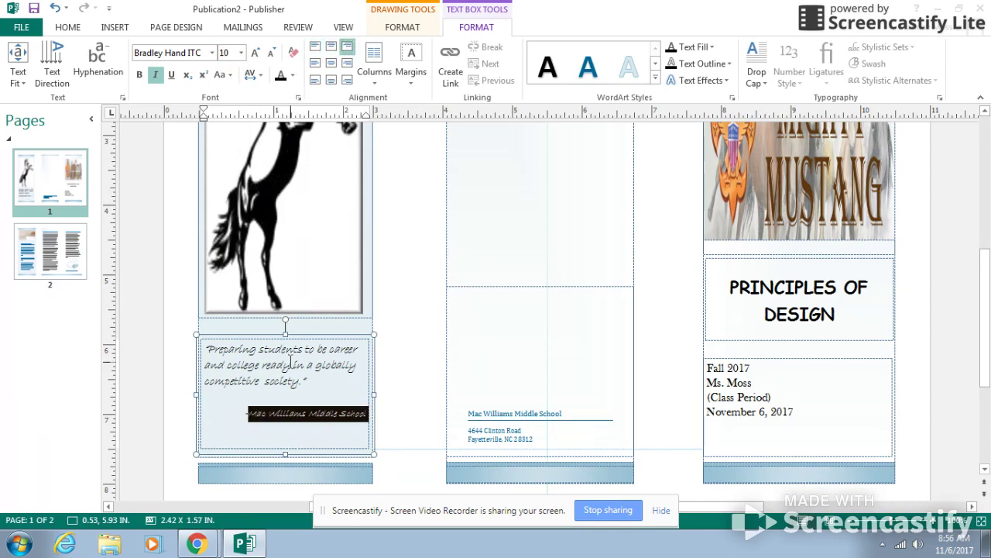
left_click(273, 435)
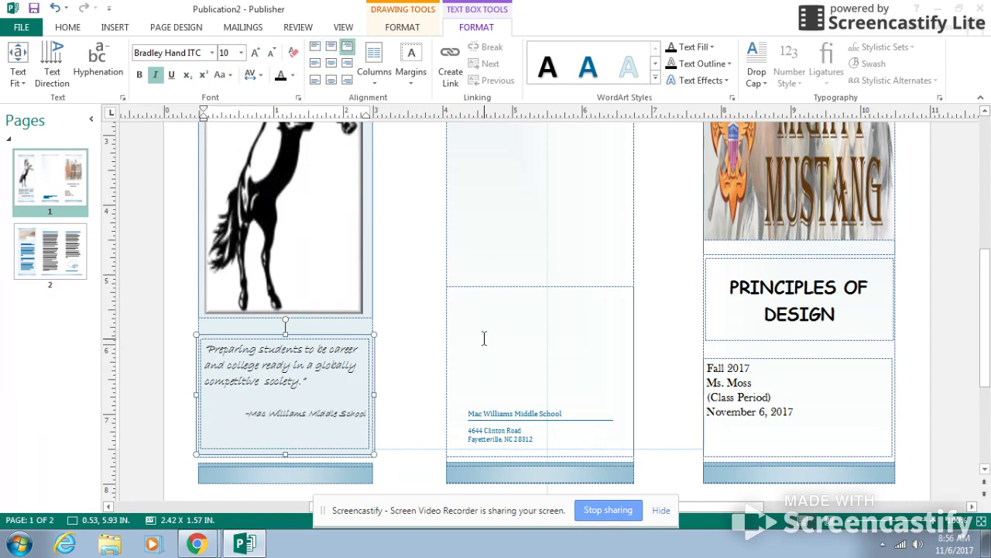
scroll(476, 339, "up", 1)
scroll(475, 339, "up", 5)
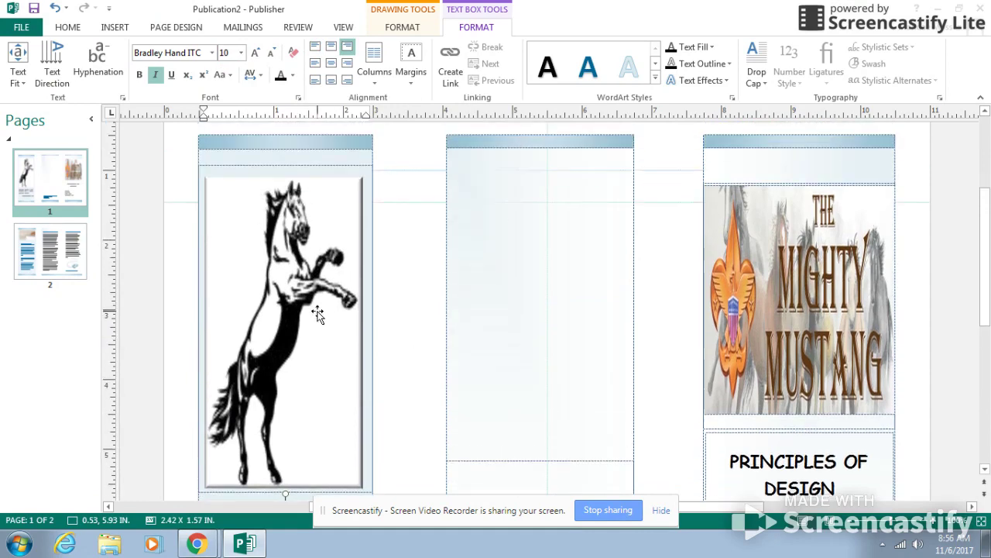
scroll(511, 405, "up", 2)
scroll(401, 400, "down", 4)
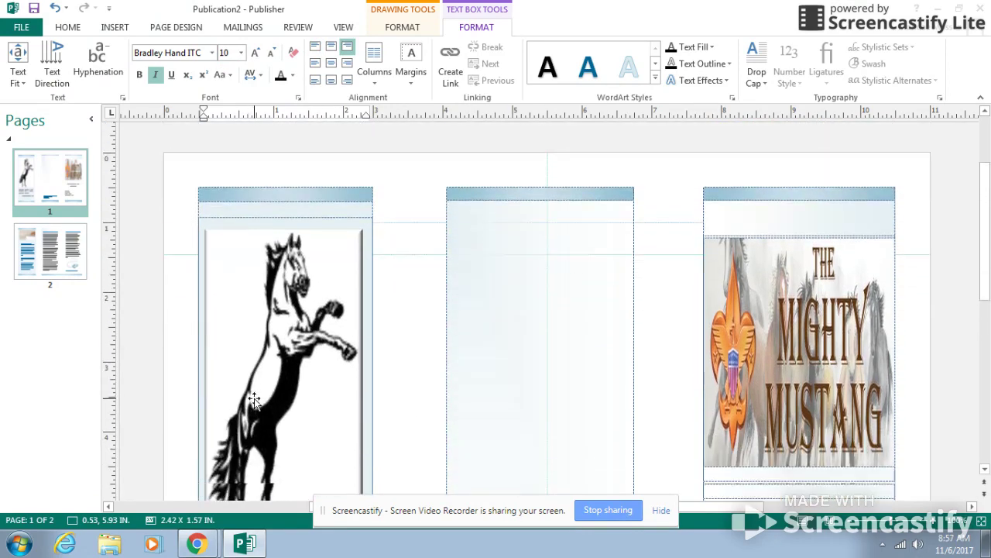
scroll(312, 382, "down", 4)
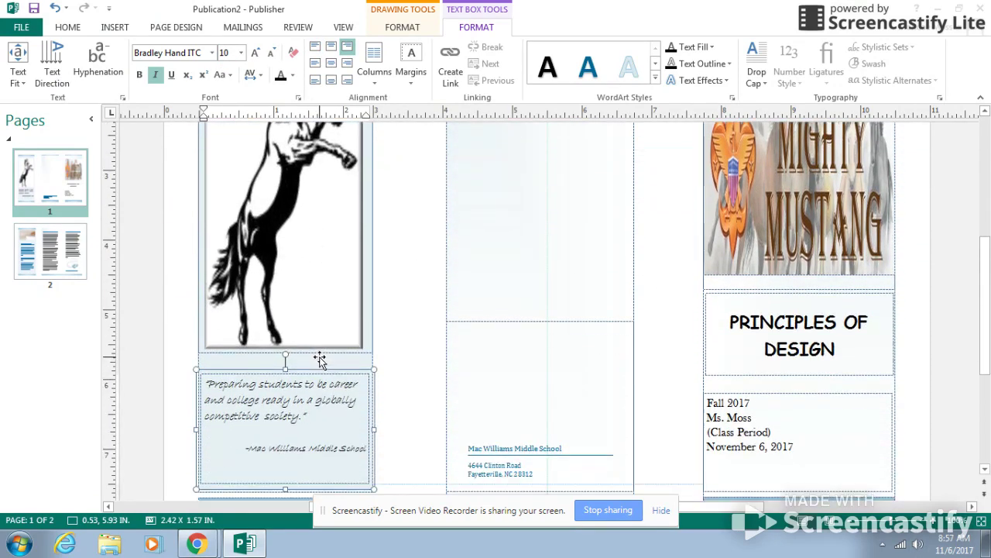
Delete the "Main Inside Heading" and all placeholder text beneath it in the left panel of page 2
left_click(51, 248)
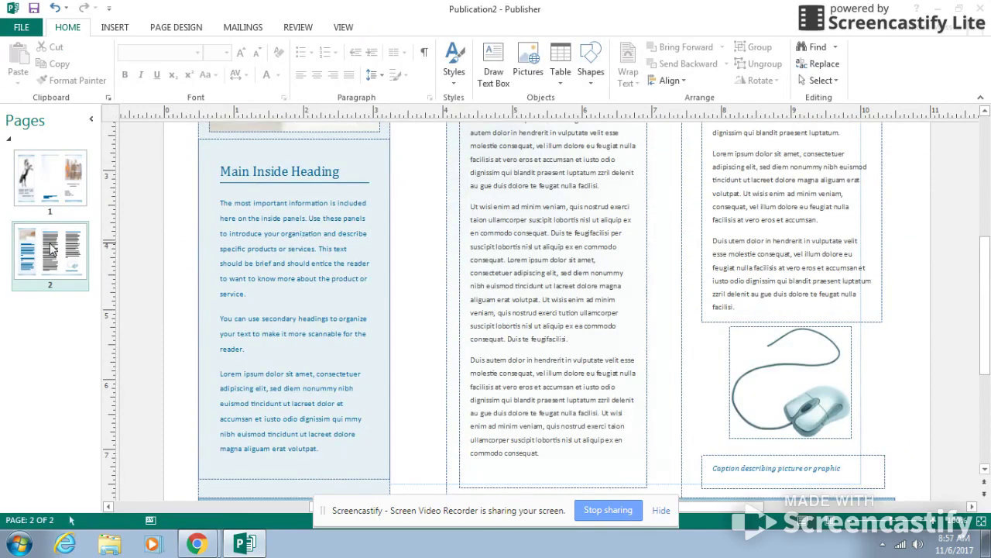
scroll(428, 500, "up", 1)
scroll(439, 488, "up", 4)
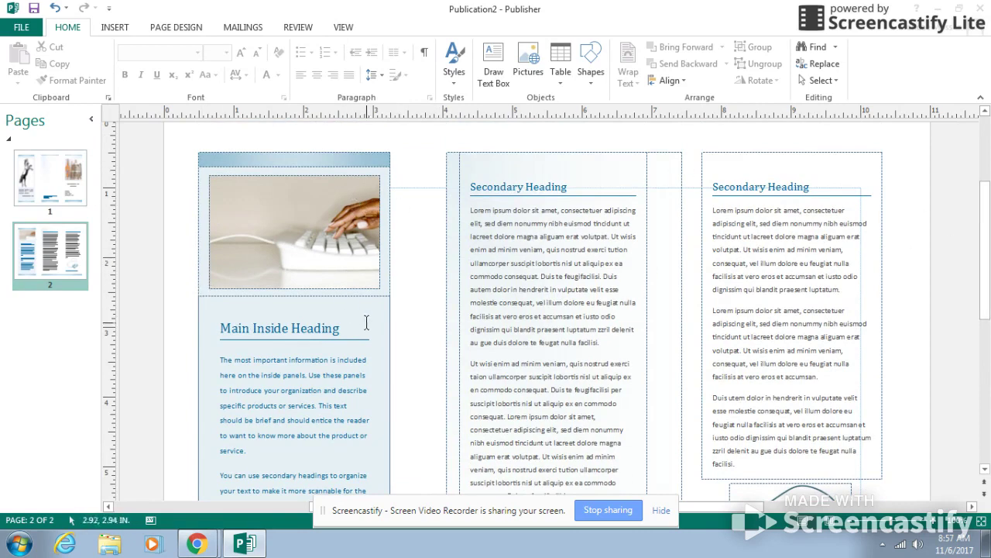
left_click_drag(310, 360, 307, 374)
left_click(249, 328)
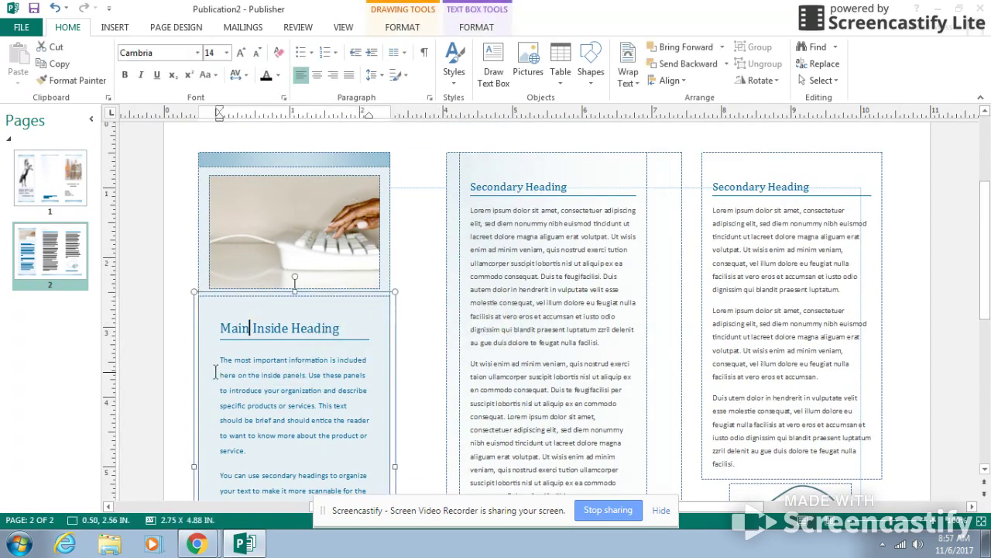
left_click_drag(210, 335, 362, 193)
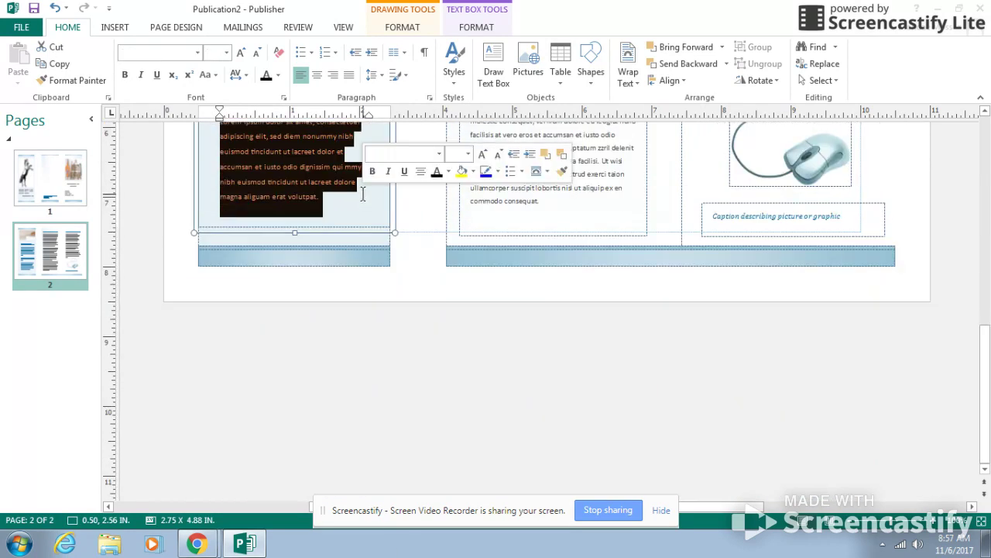
key("Delete")
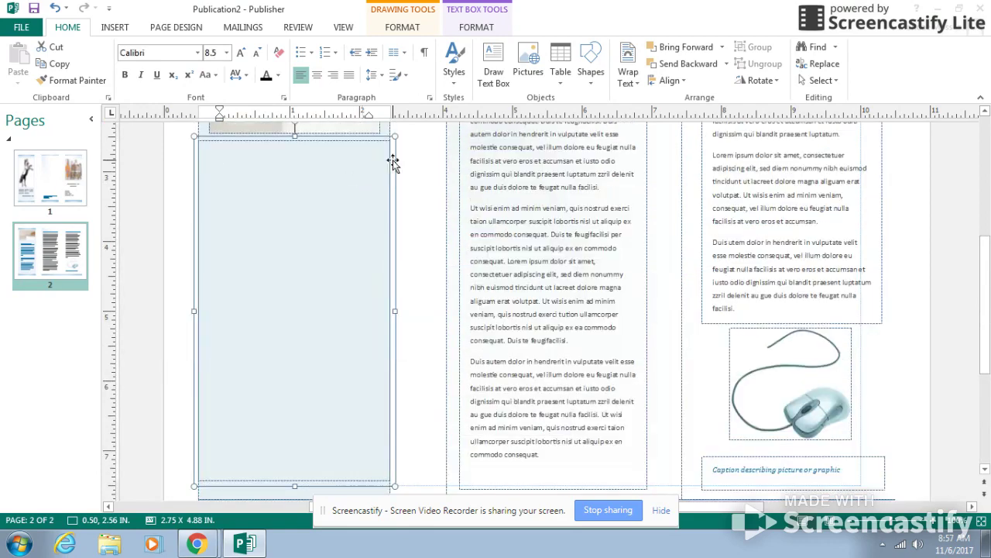
Delete the keyboard picture from the upper part of page 2's left panel
scroll(361, 193, "up", 3)
left_click(327, 175)
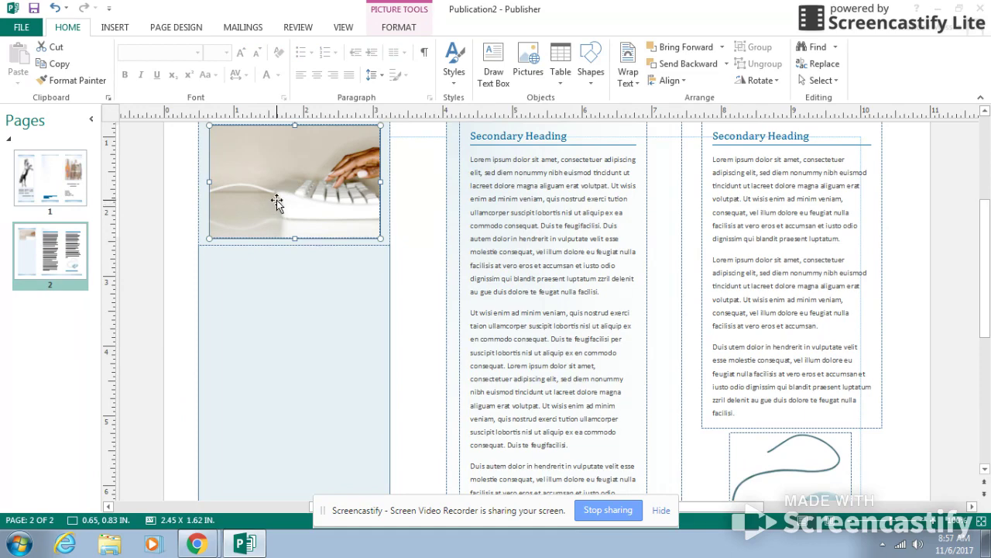
key("Delete")
scroll(445, 182, "up", 2)
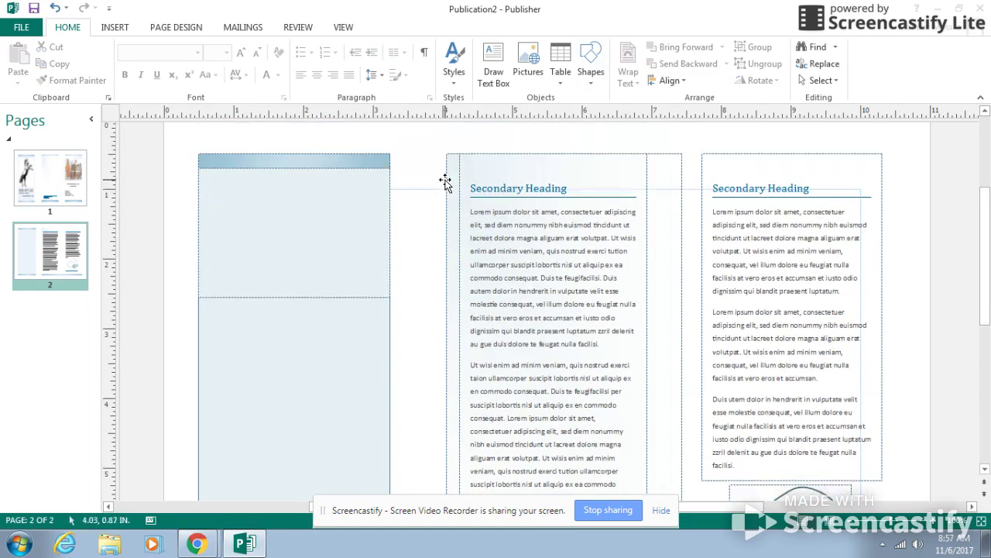
Draw a rounded rectangle about 2.58 by 1.02 inches near the top of page 2's left panel
left_click(593, 72)
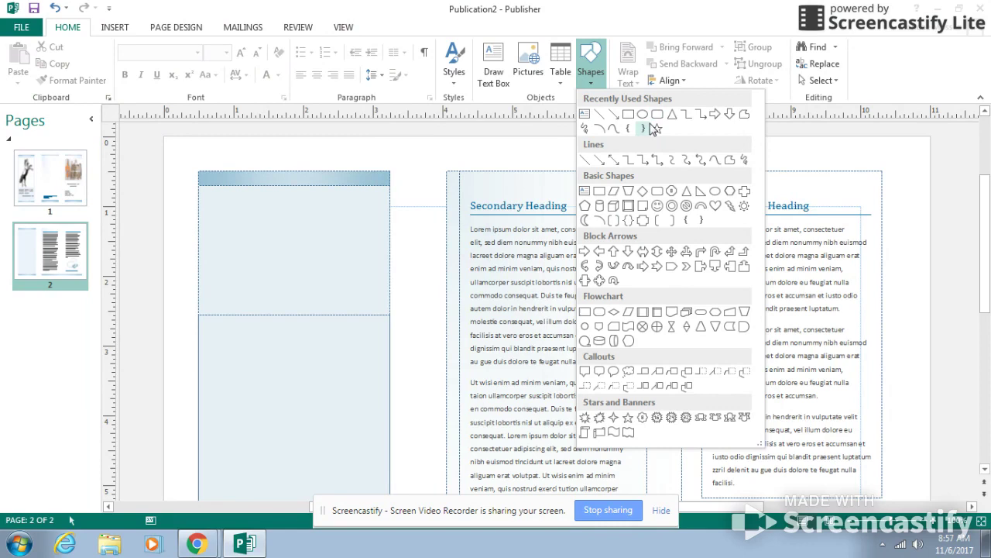
left_click(657, 196)
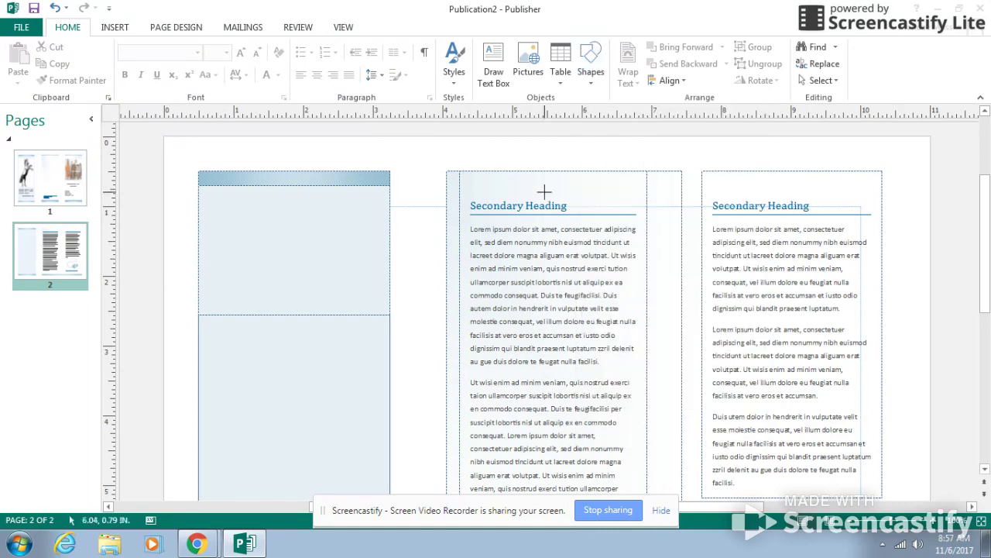
mouse_move(205, 197)
left_mouse_down()
mouse_move(240, 247)
mouse_move(386, 268)
left_mouse_up()
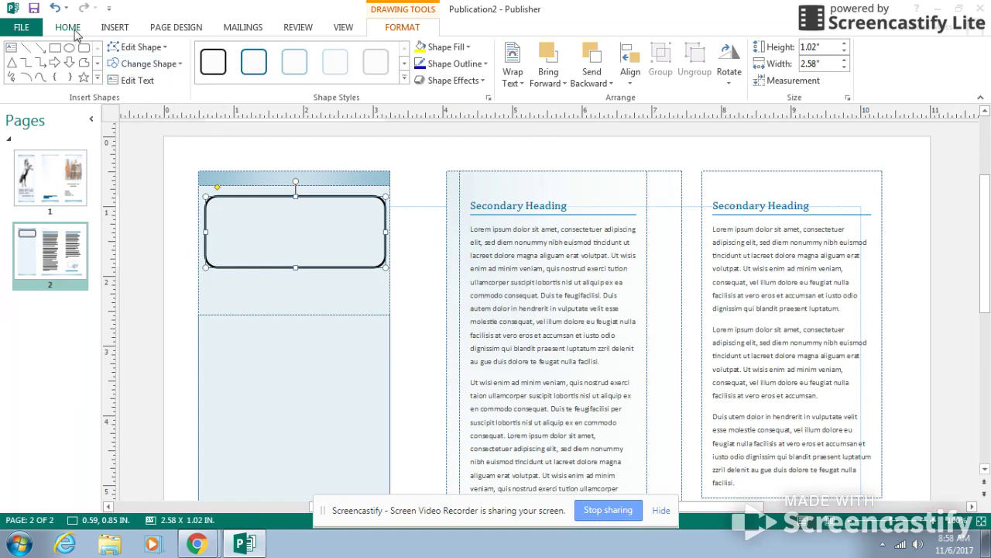
Draw a text box about 2.38 by 0.87 inches inside the rounded rectangle and add the centered title "Principles of Design"
left_click(11, 50)
left_click_drag(212, 200, 379, 266)
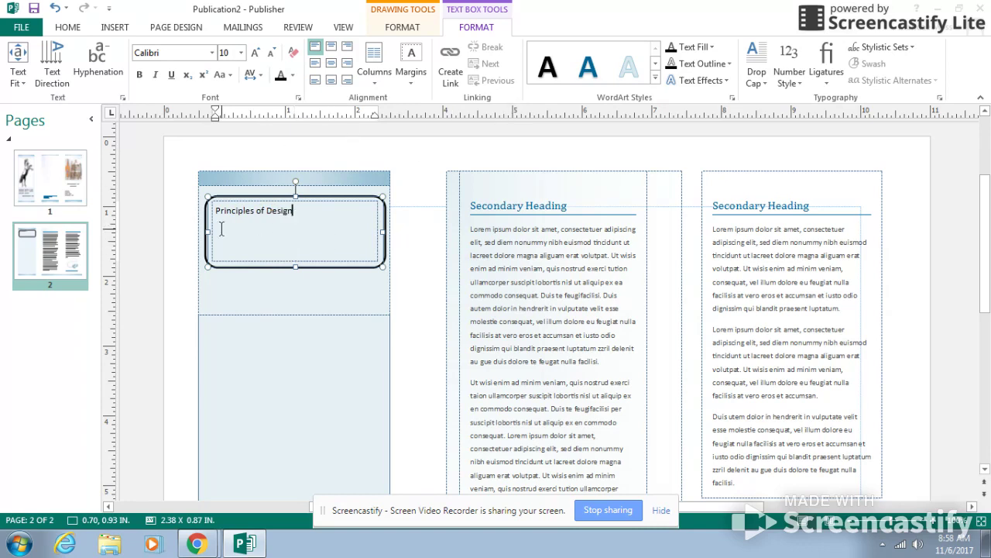
left_click_drag(294, 210, 216, 214)
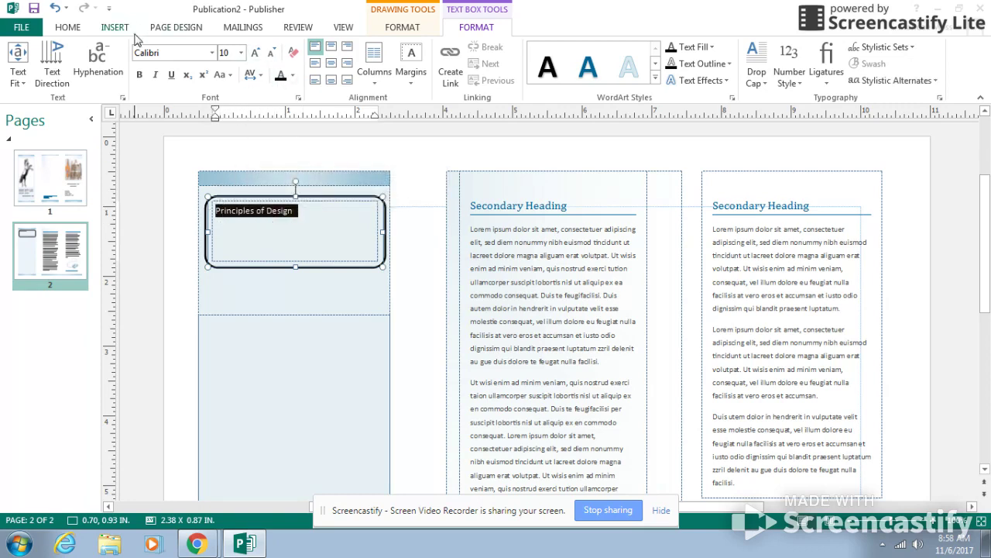
left_click(329, 46)
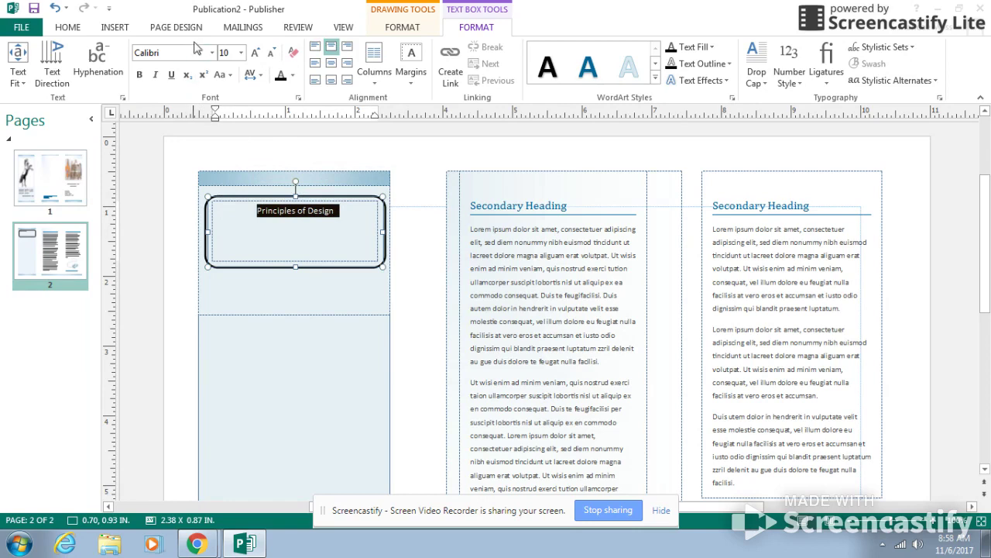
Format the "Principles of Design" title in 20-point Comic Sans MS
left_click(242, 53)
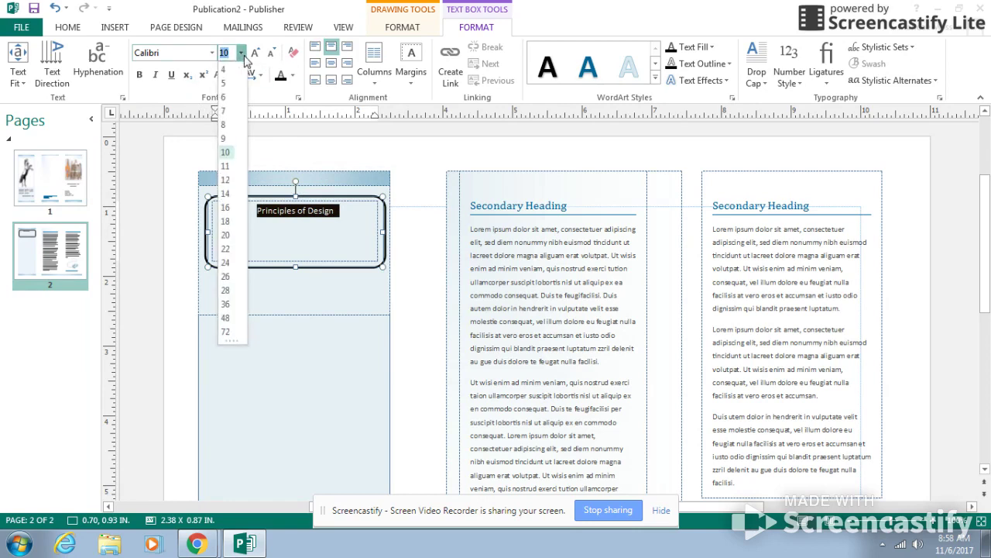
left_click(225, 236)
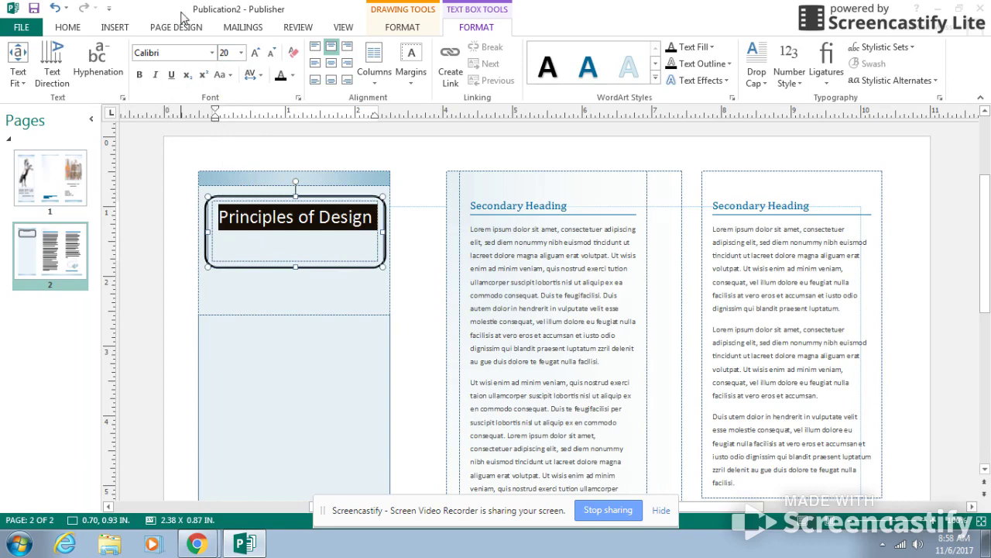
left_click(213, 53)
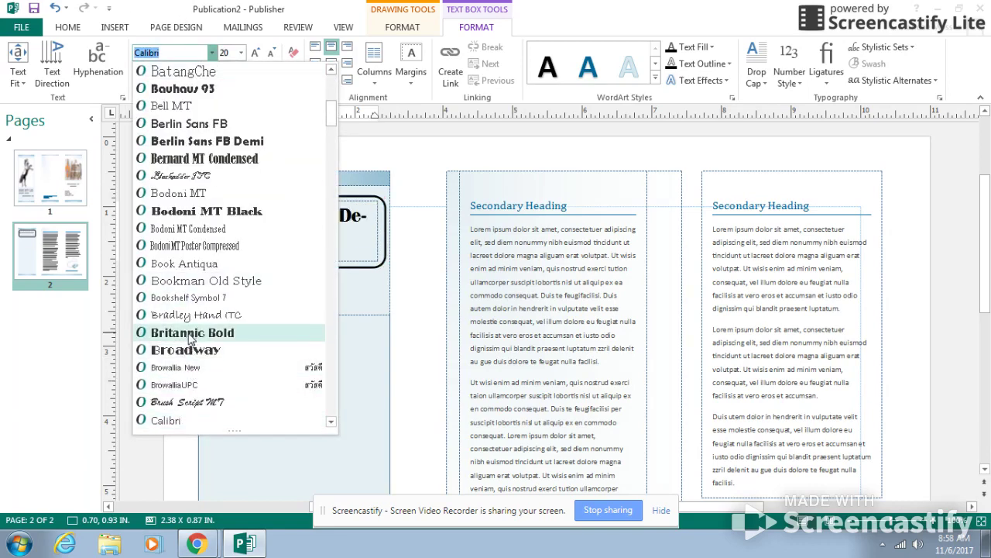
scroll(188, 341, "down", 6)
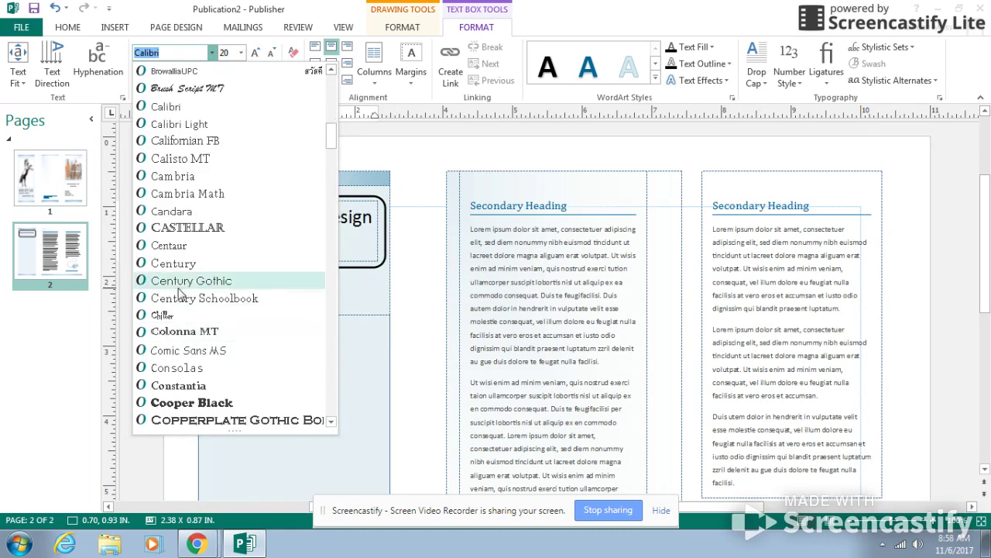
left_click(186, 354)
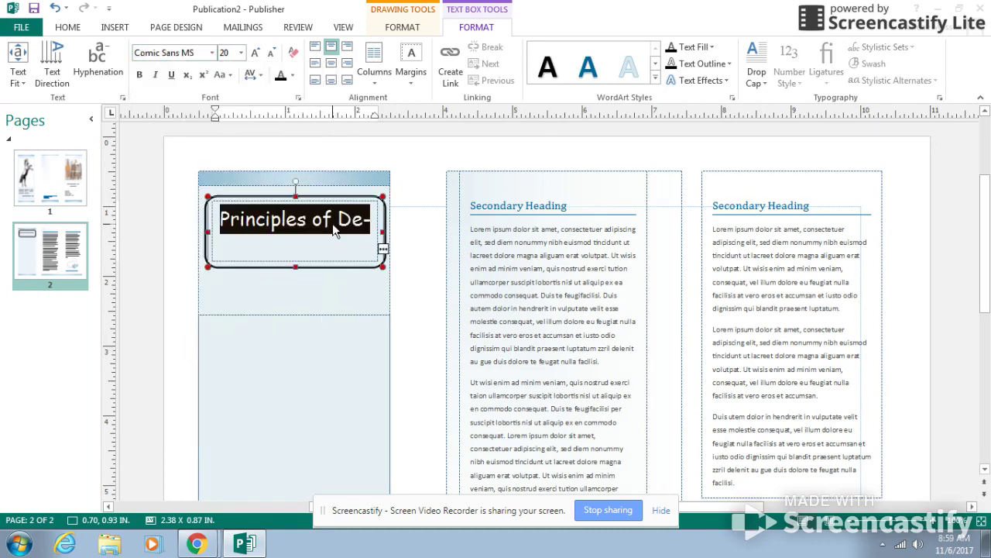
Reduce the font size of the whole "Principles of Design" title to 18 points
left_click(323, 247)
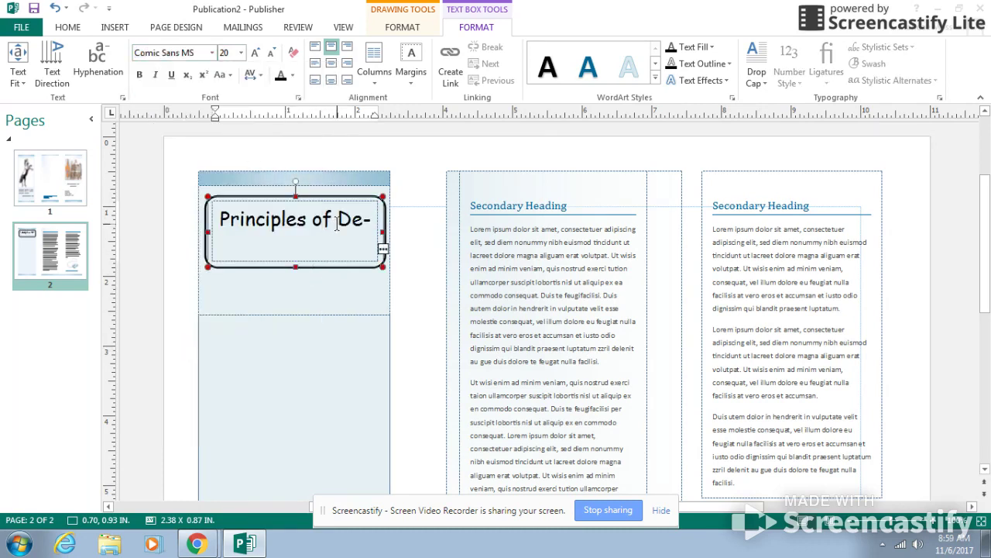
left_click_drag(220, 220, 374, 257)
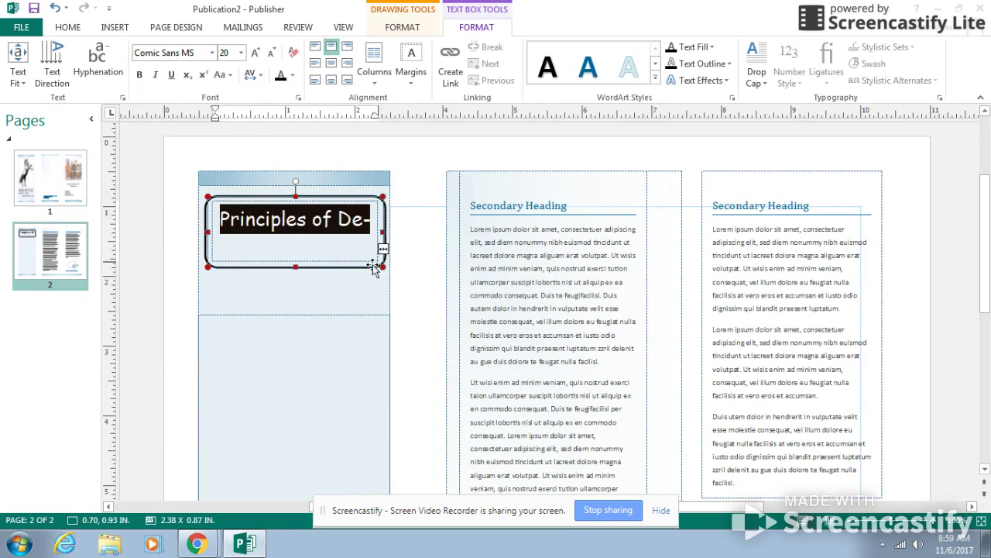
left_click(242, 53)
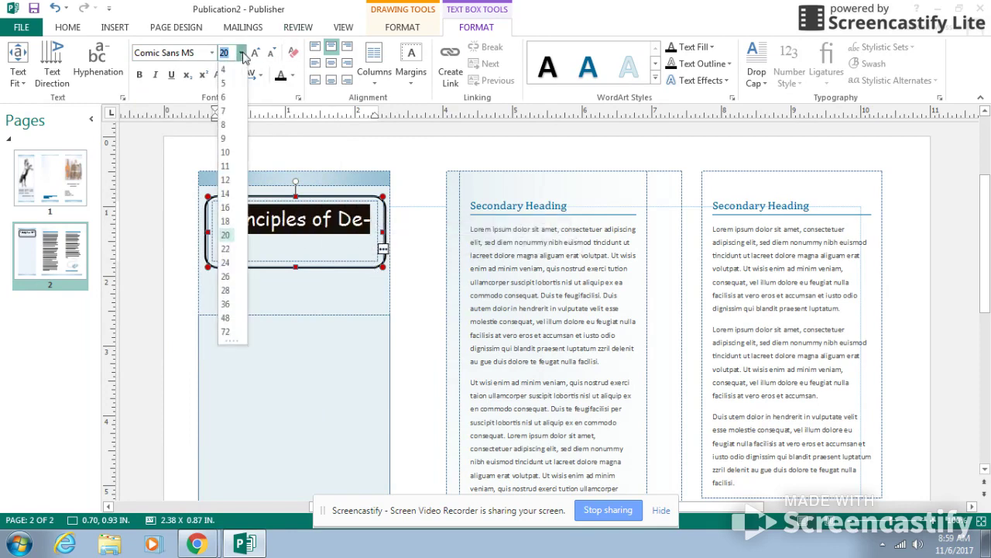
left_click(225, 221)
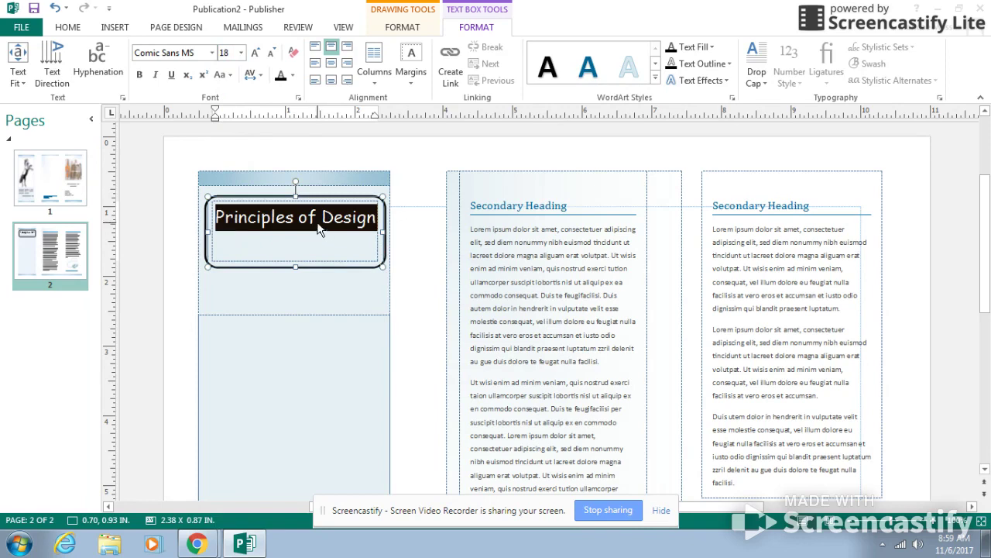
Center the "Principles of Design" title both vertically and horizontally within its text box
left_click(332, 66)
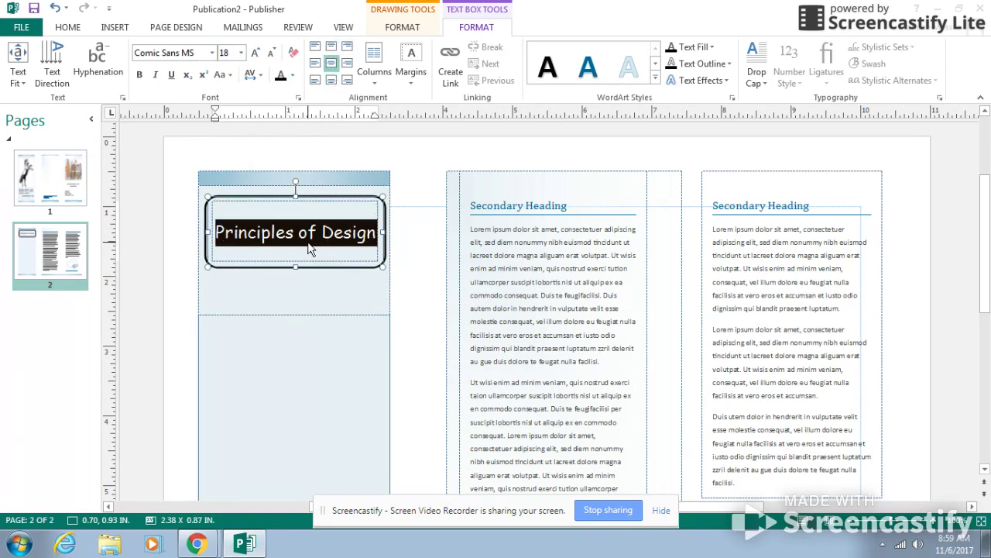
left_click(295, 305)
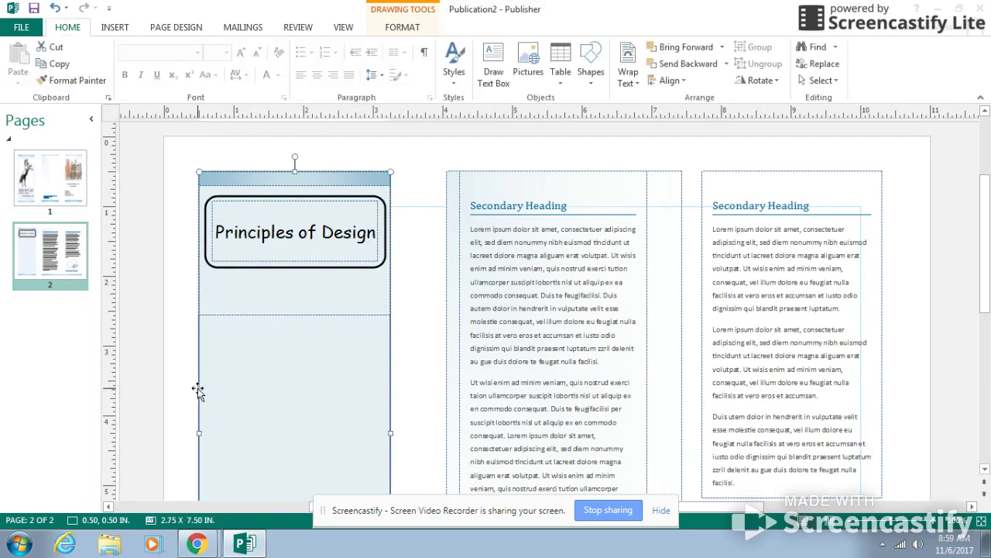
Apply the smallest light-blue glow variation to the rounded rectangle around the "Principles of Design" title
left_click(255, 267)
left_click(403, 26)
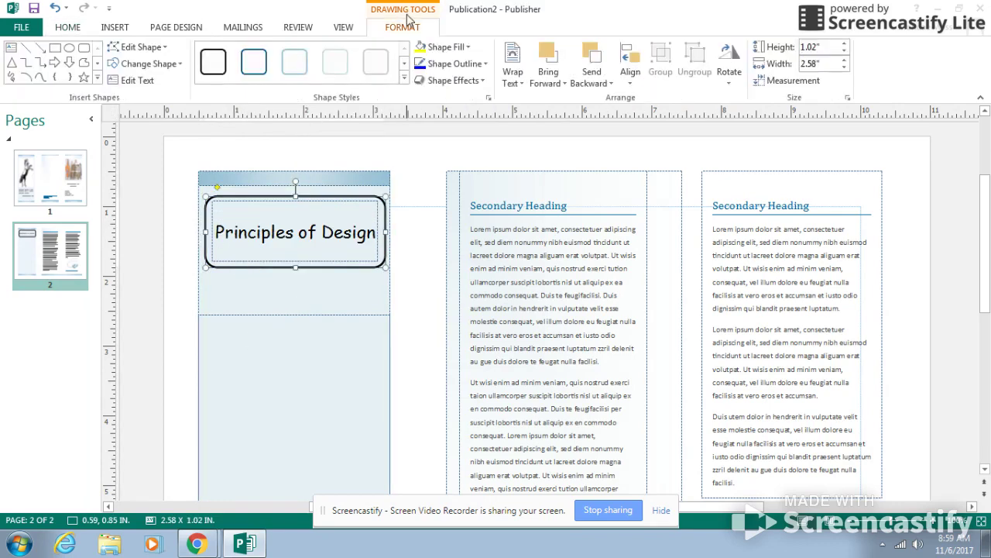
left_click(480, 80)
mouse_move(459, 105)
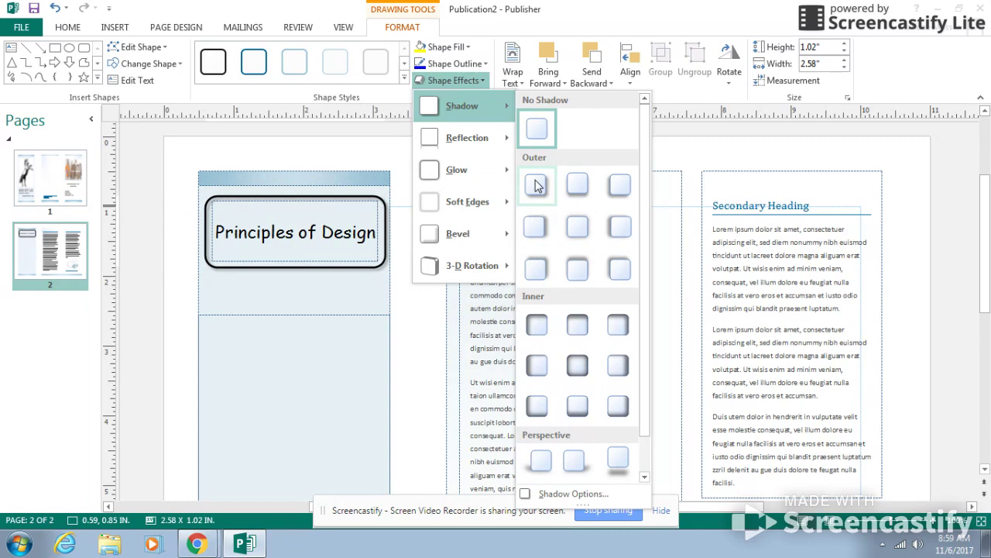
mouse_move(436, 238)
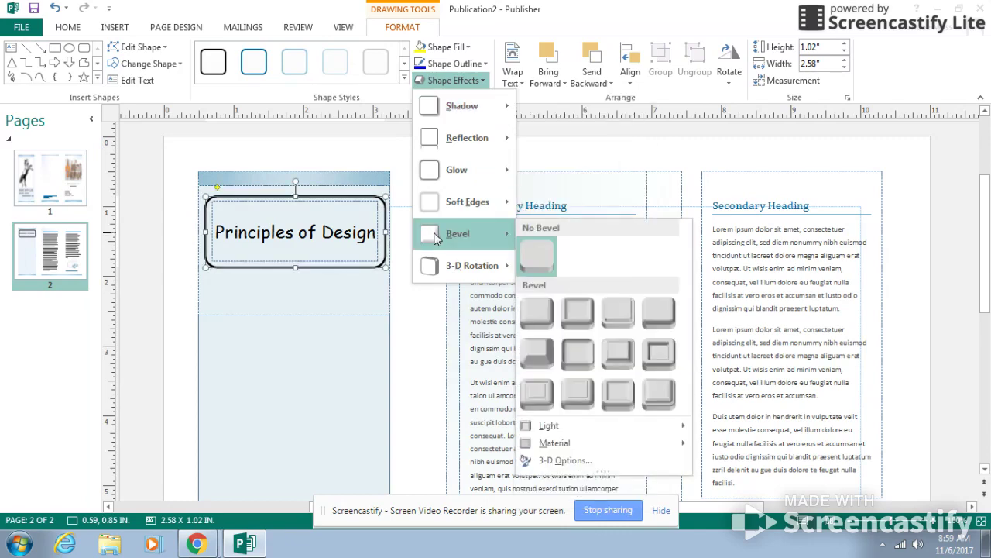
mouse_move(457, 202)
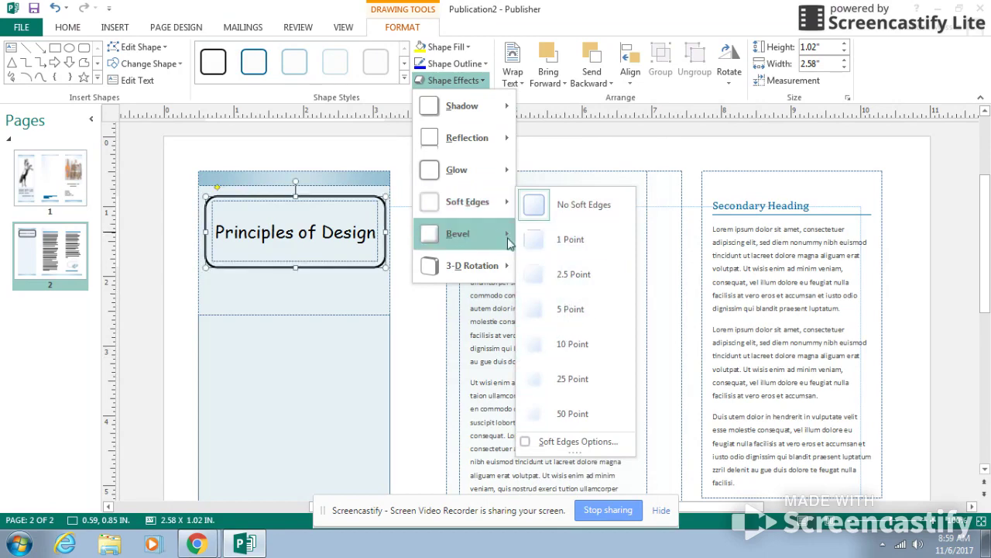
mouse_move(505, 237)
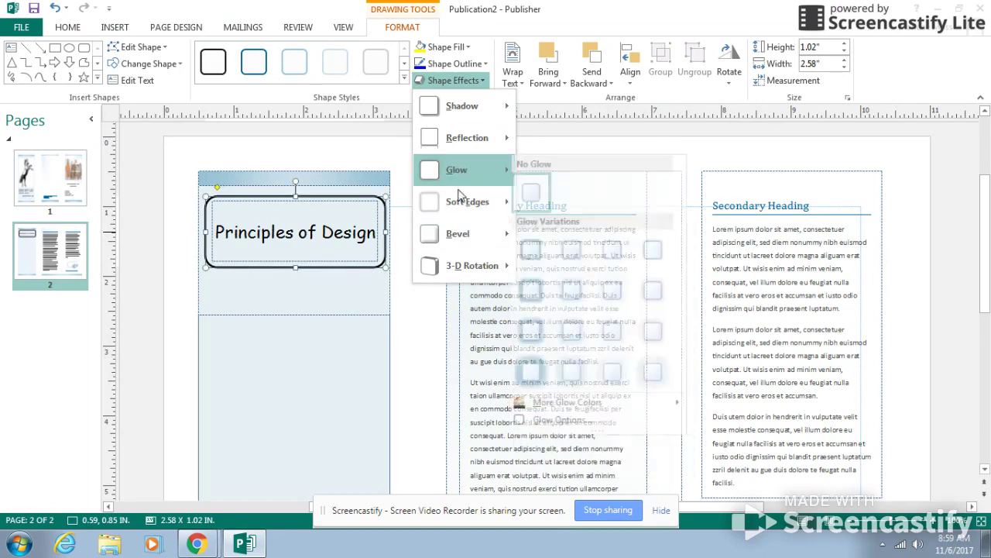
mouse_move(447, 186)
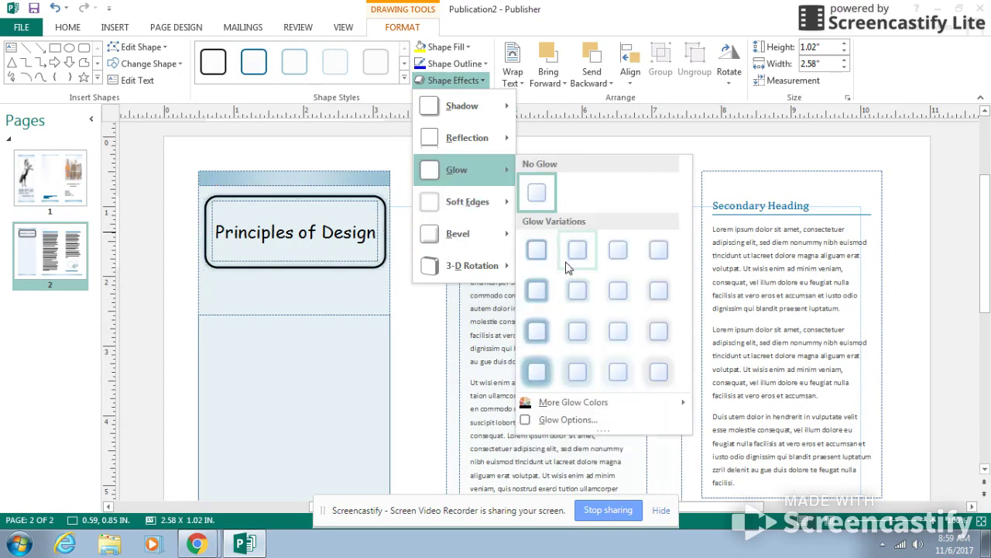
left_click(575, 249)
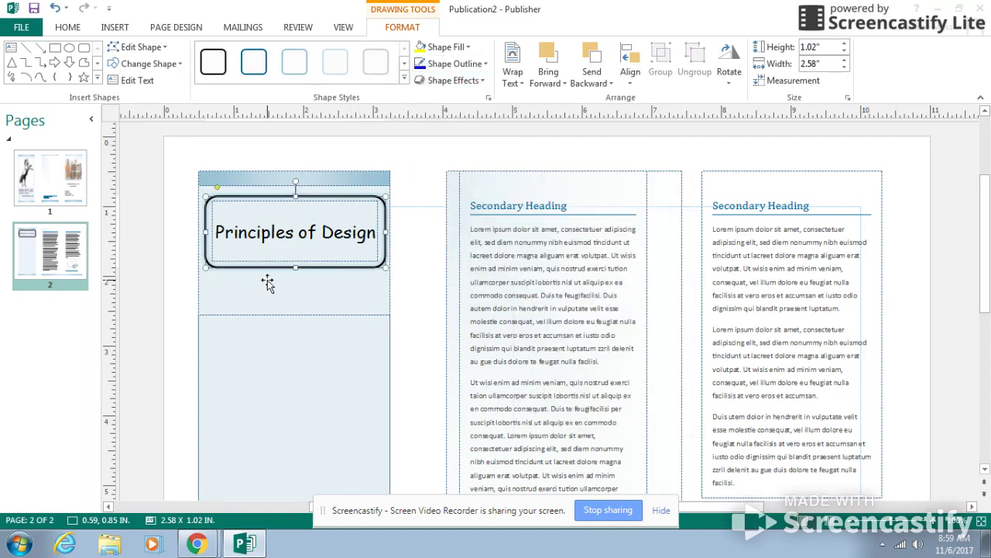
Set the outline weight of the rounded rectangle around the title to ¾ pt
left_click(487, 65)
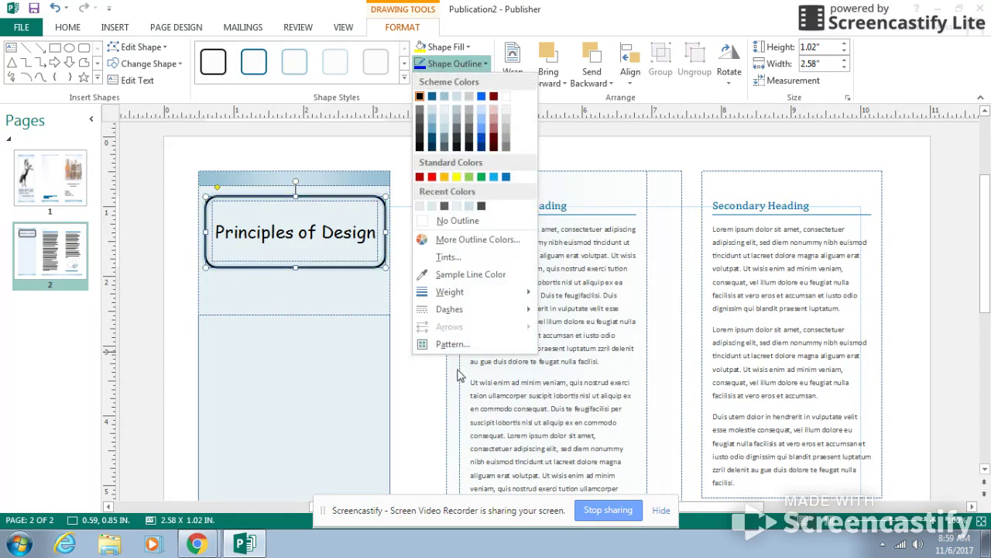
mouse_move(452, 292)
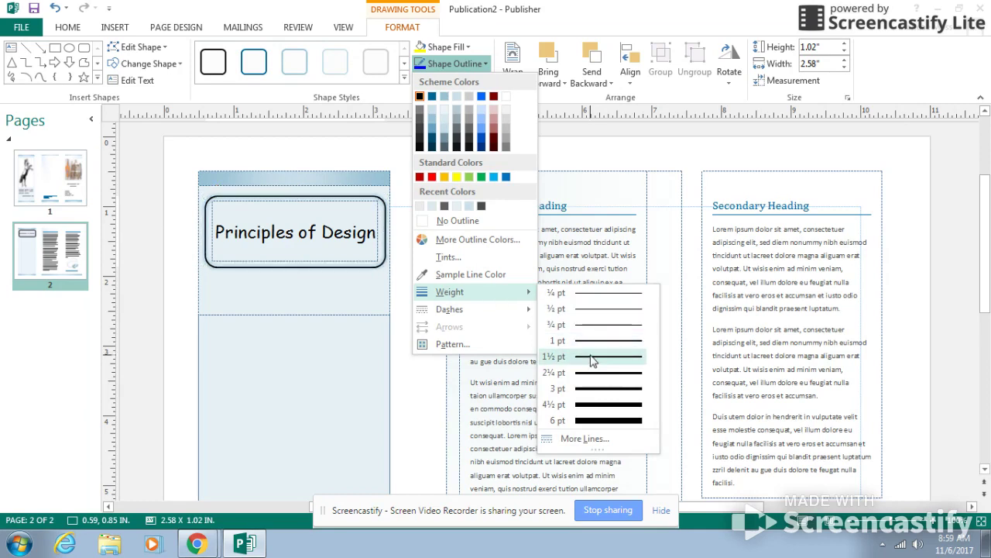
left_click(593, 331)
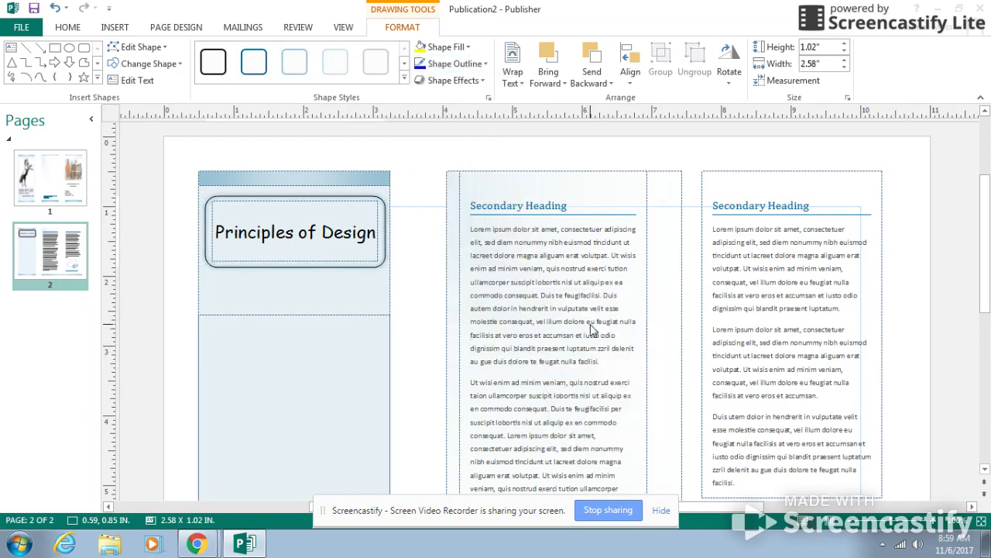
Delete all placeholder headings and body text from the middle and right text boxes on page 2
left_click(345, 344)
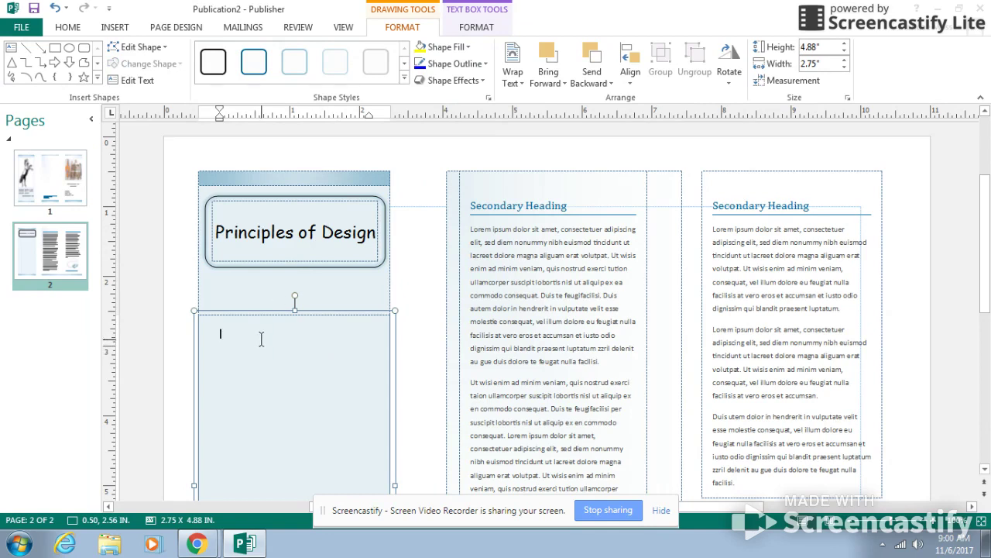
left_click(536, 258)
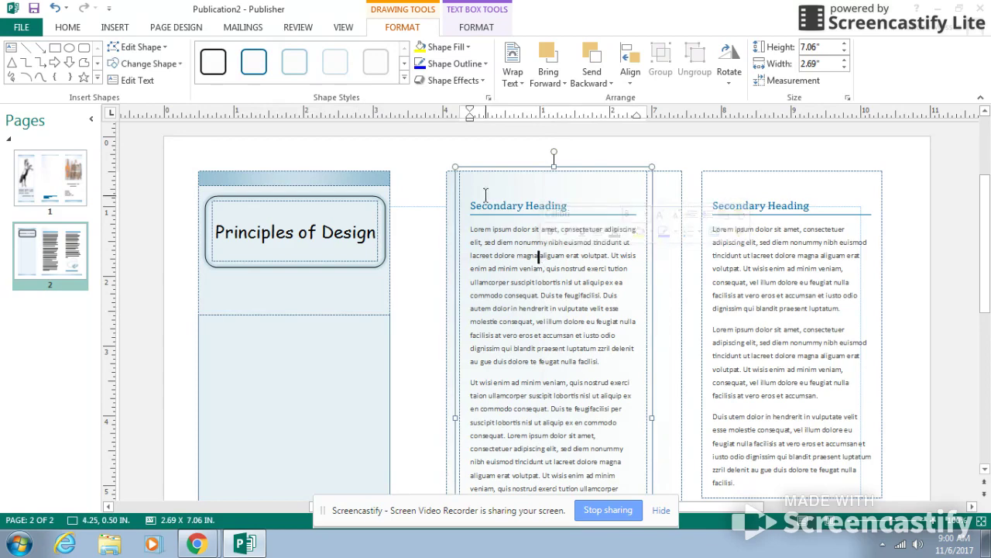
left_click_drag(469, 204, 614, 409)
key("Delete")
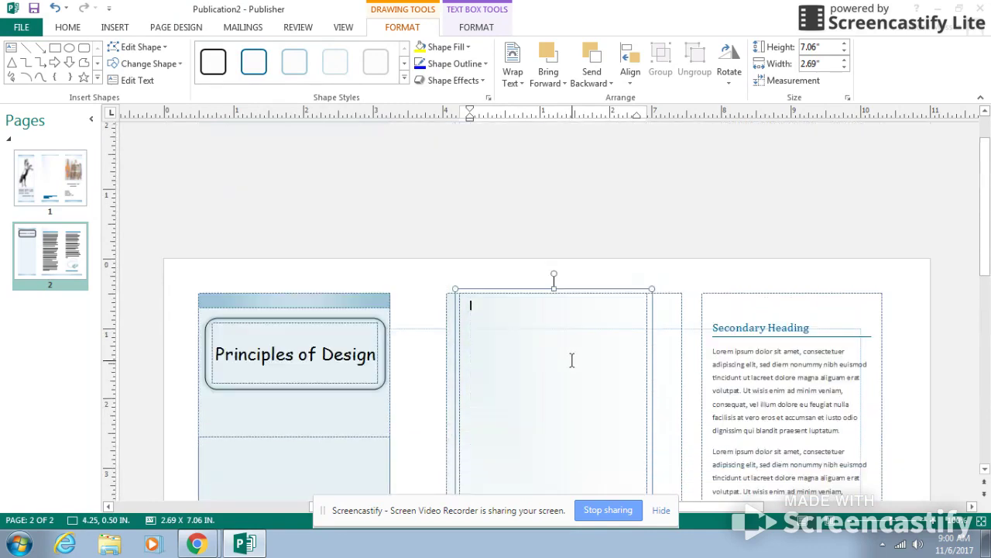
mouse_move(714, 327)
left_mouse_down()
mouse_move(798, 382)
mouse_move(818, 500)
mouse_move(819, 428)
mouse_move(837, 387)
left_mouse_up()
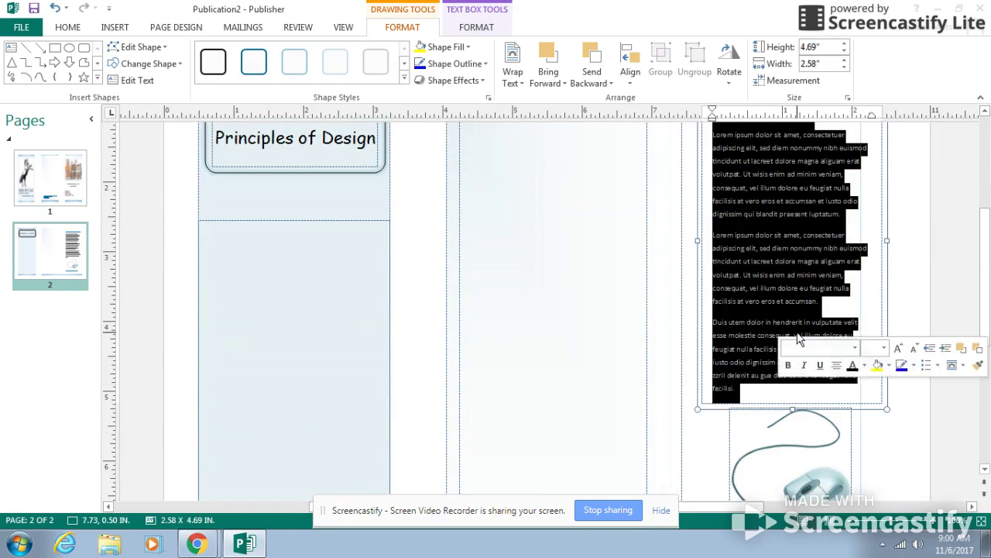
key("Delete")
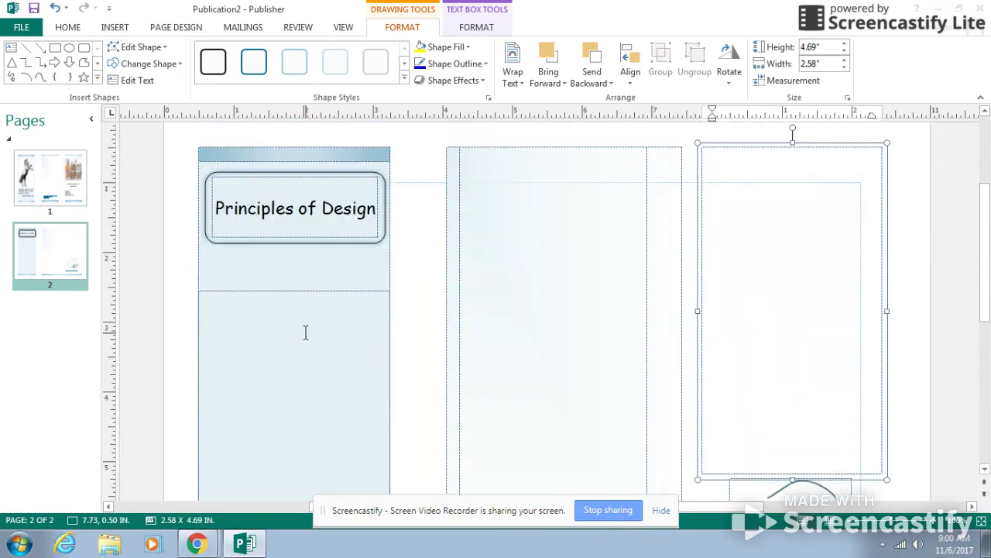
left_click(305, 332)
left_click(553, 254)
left_click(715, 210)
scroll(749, 349, "down", 2)
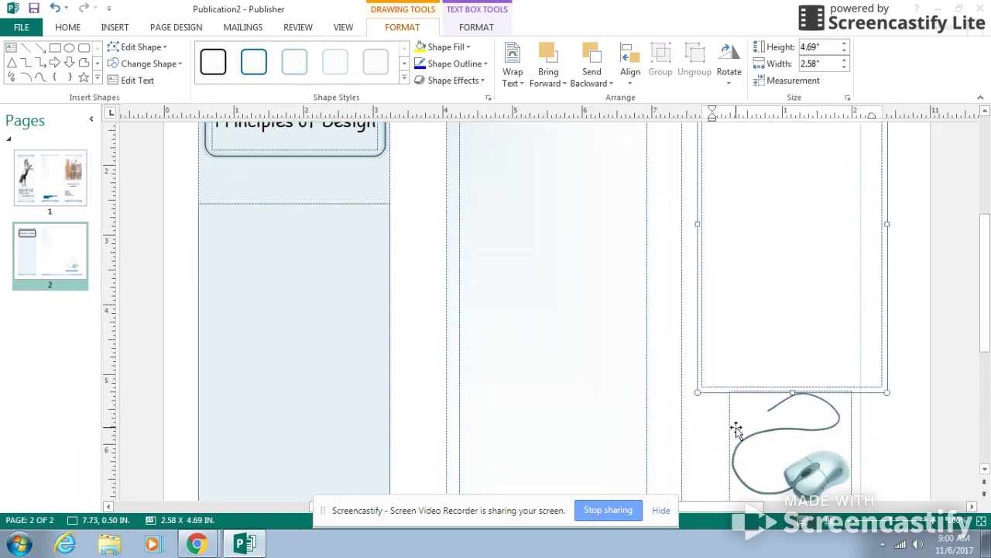
scroll(537, 246, "up", 3)
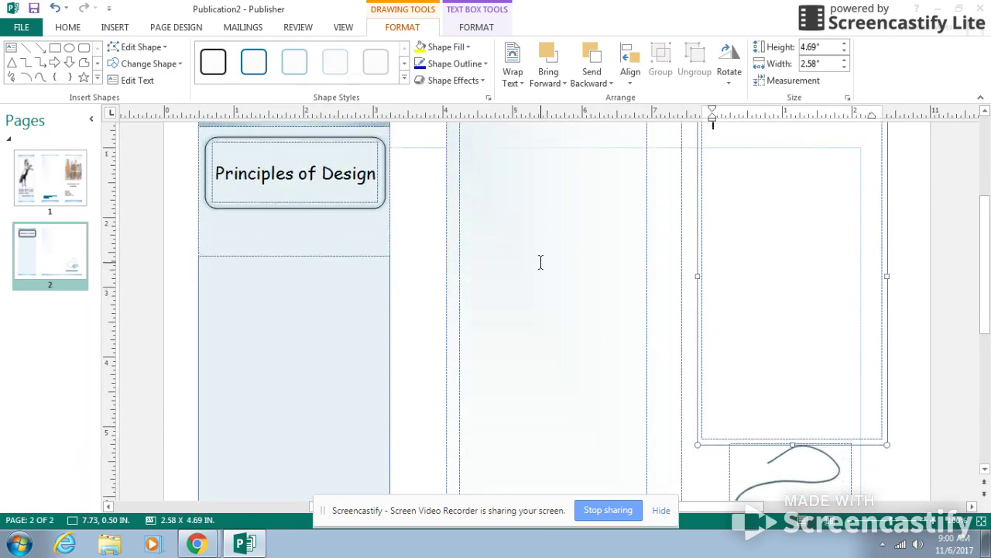
Set the paragraph spacing after paragraphs to 0pt in page 2's middle text box
left_click(518, 193)
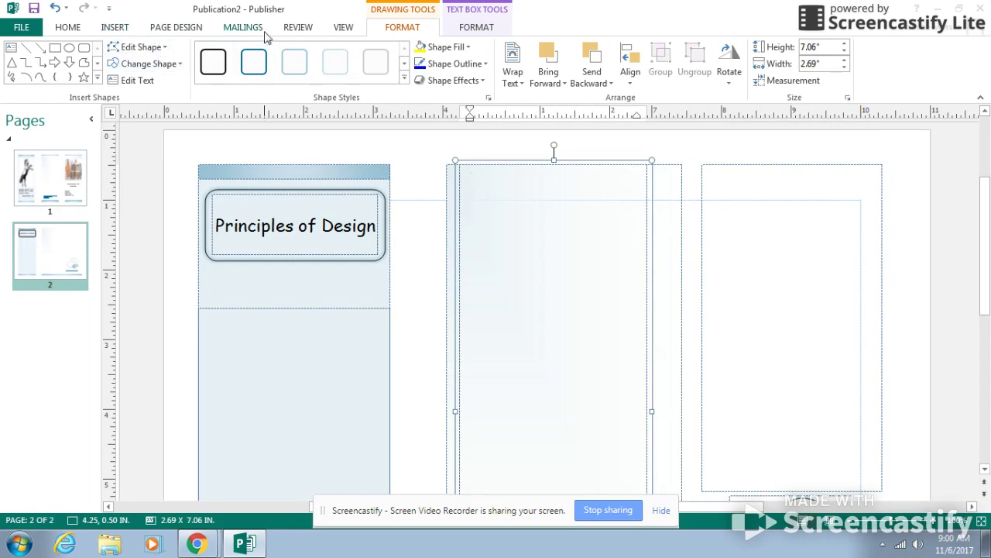
left_click(478, 28)
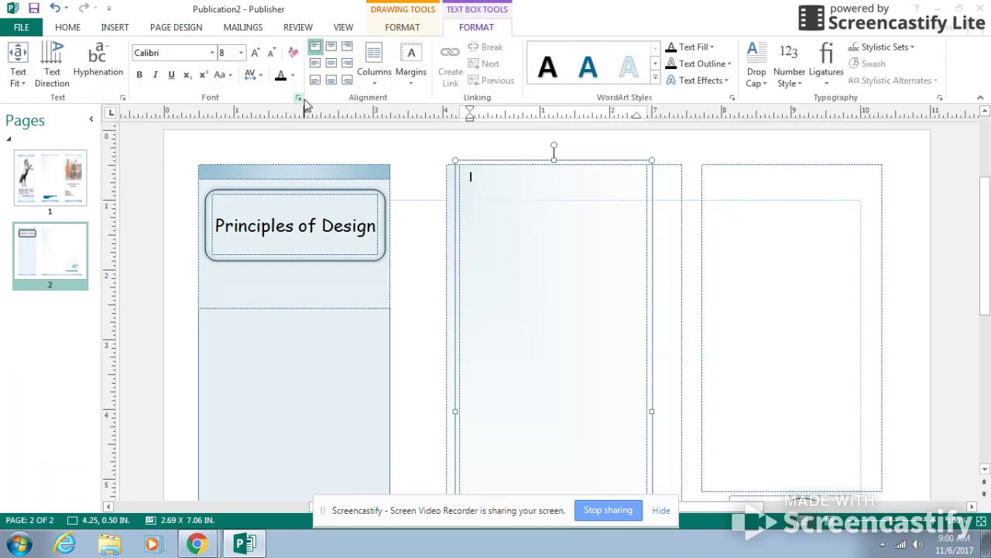
left_click(69, 27)
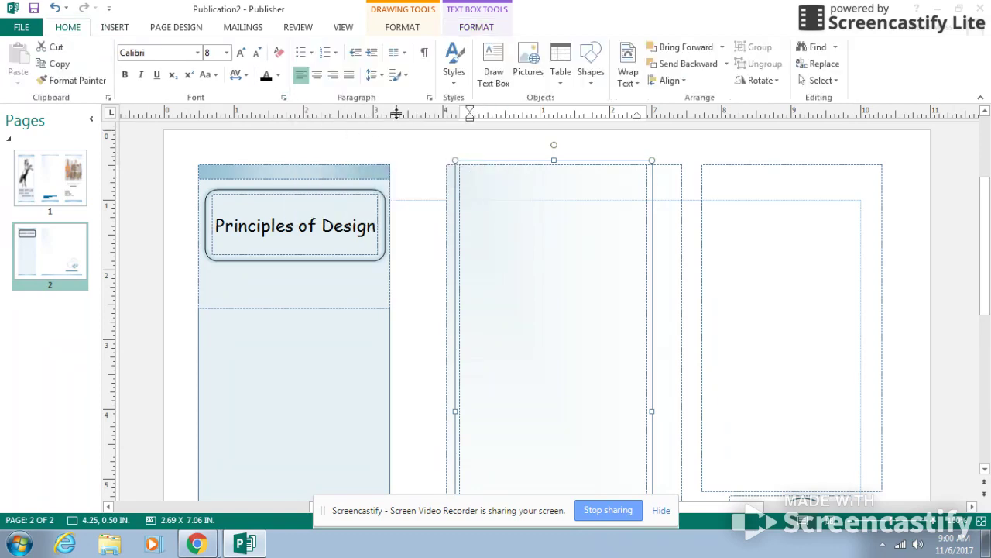
left_click(430, 97)
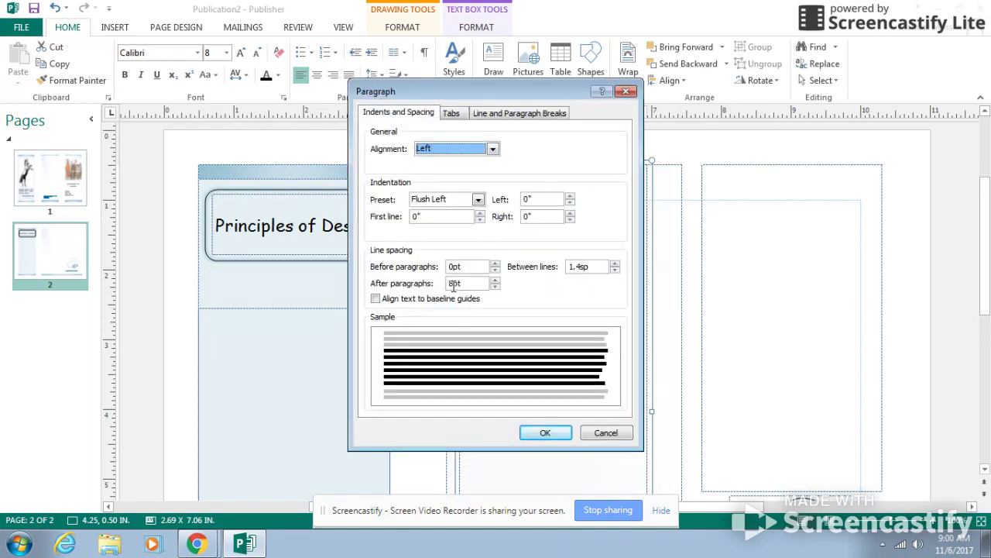
left_click(495, 286)
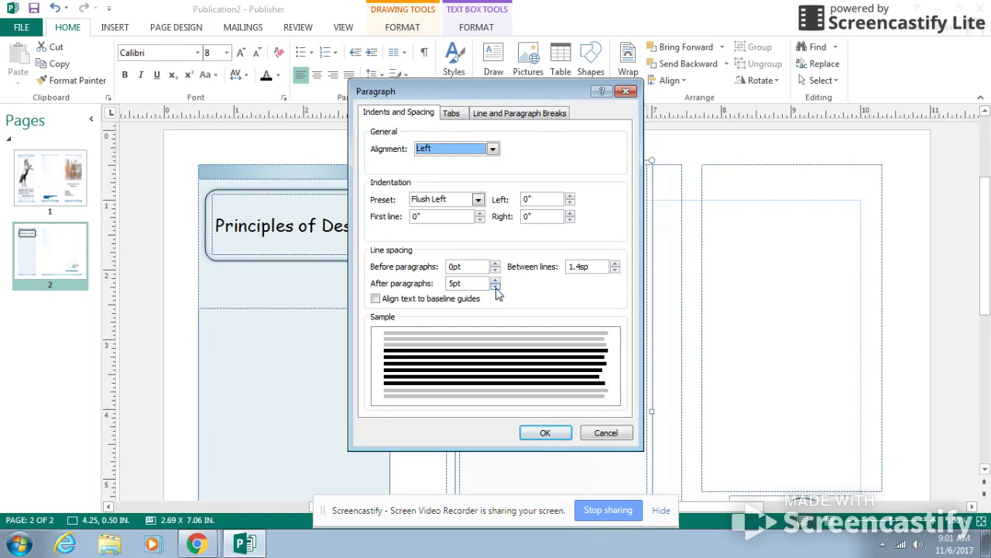
left_click(495, 286)
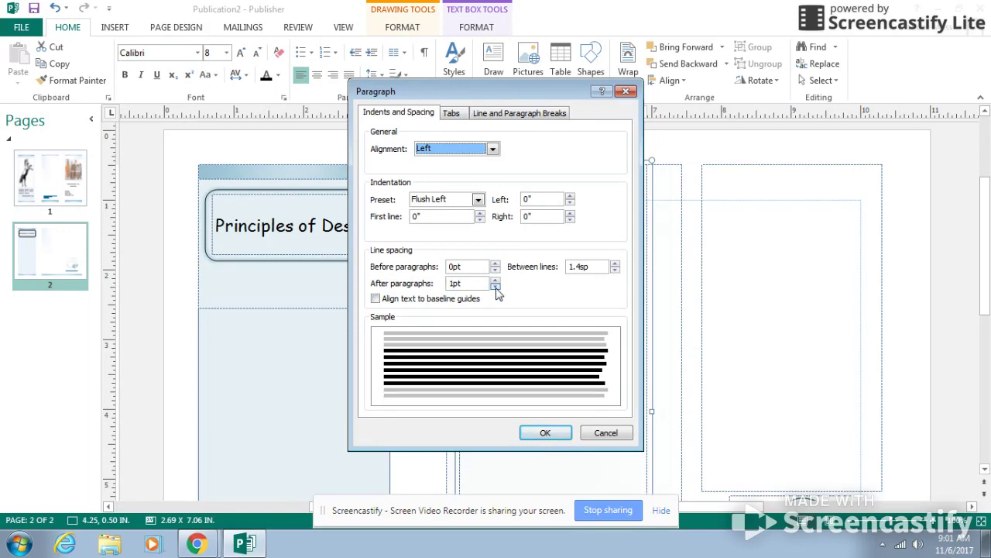
left_click(546, 432)
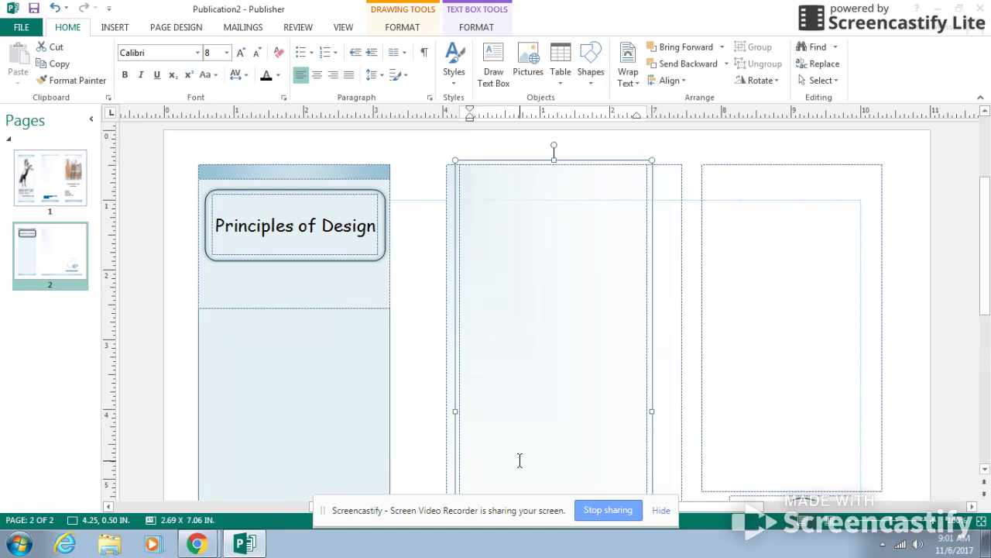
Try a light green shape fill on page 2's middle text box and set it back to No Fill
scroll(519, 458, "down", 5)
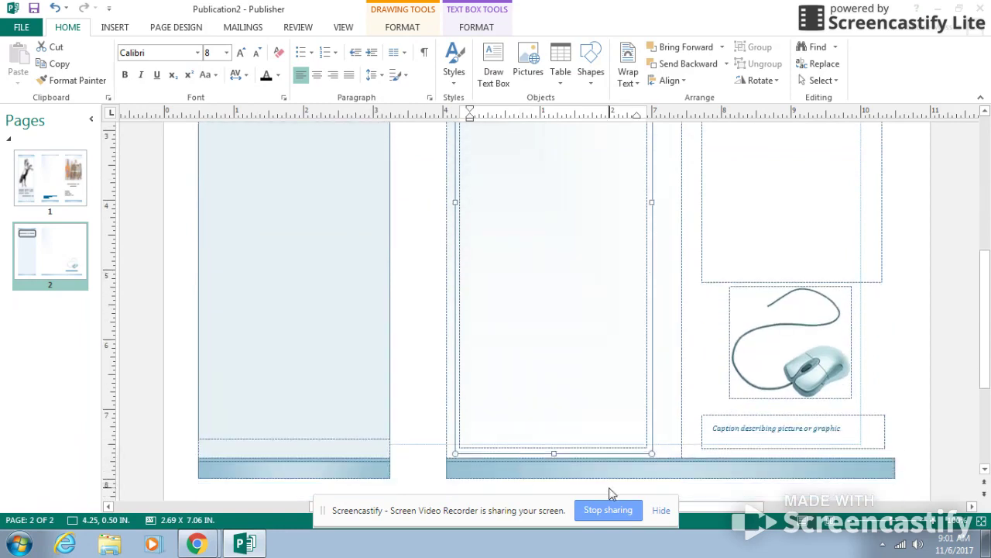
scroll(720, 474, "up", 2)
scroll(720, 472, "up", 5)
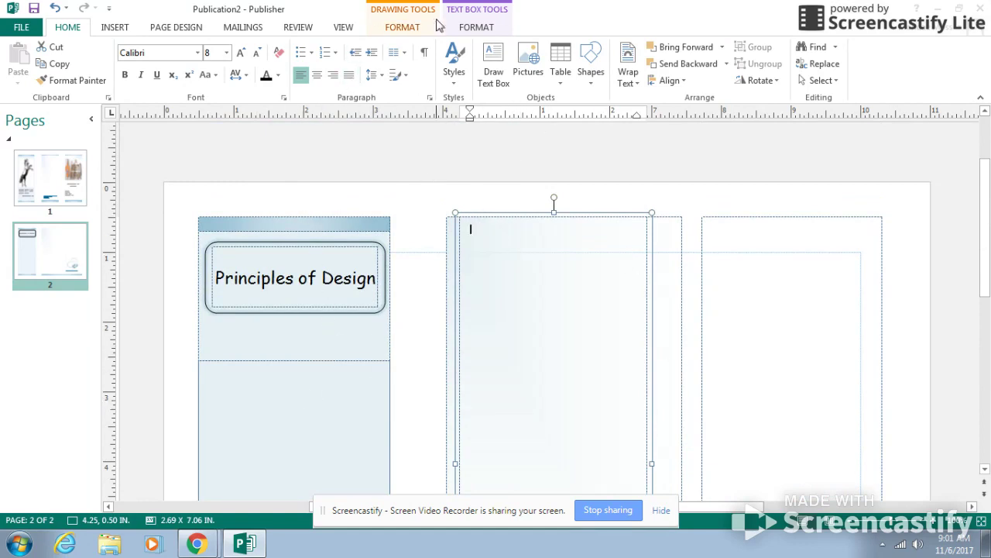
left_click(471, 25)
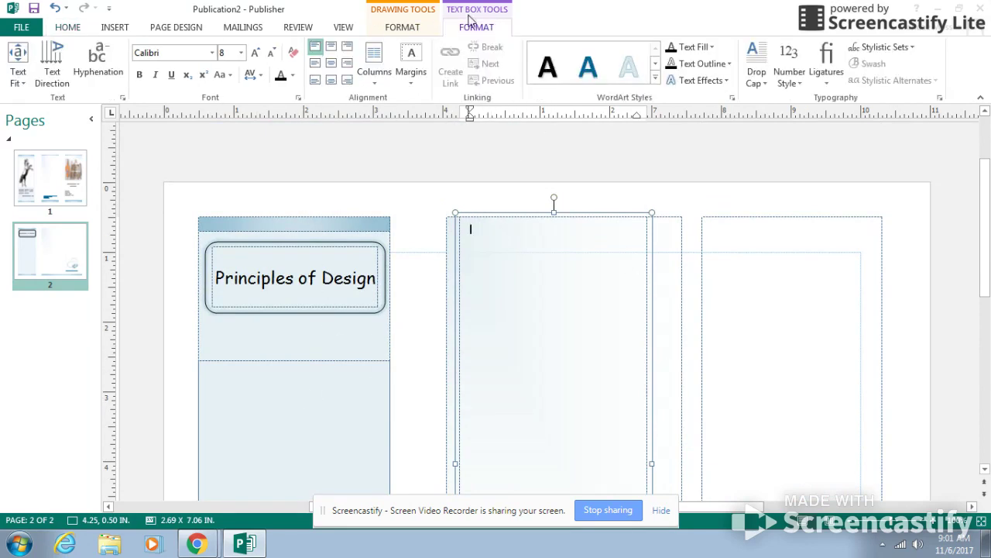
left_click(402, 27)
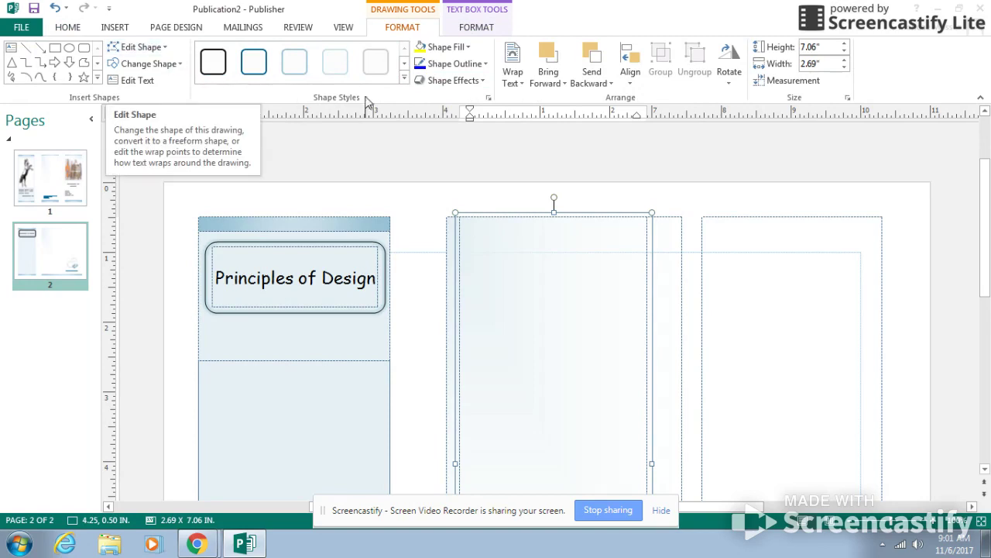
left_click(469, 48)
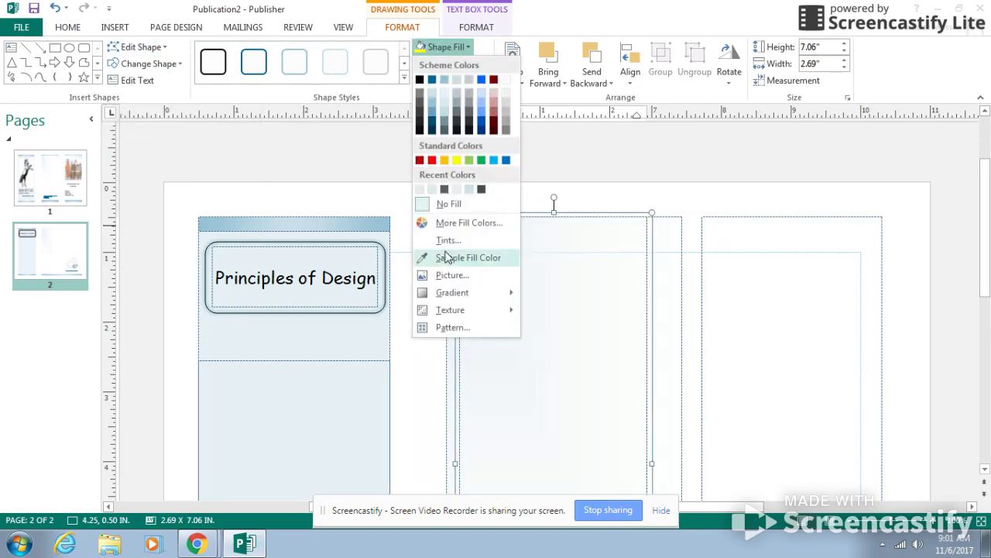
left_click(469, 161)
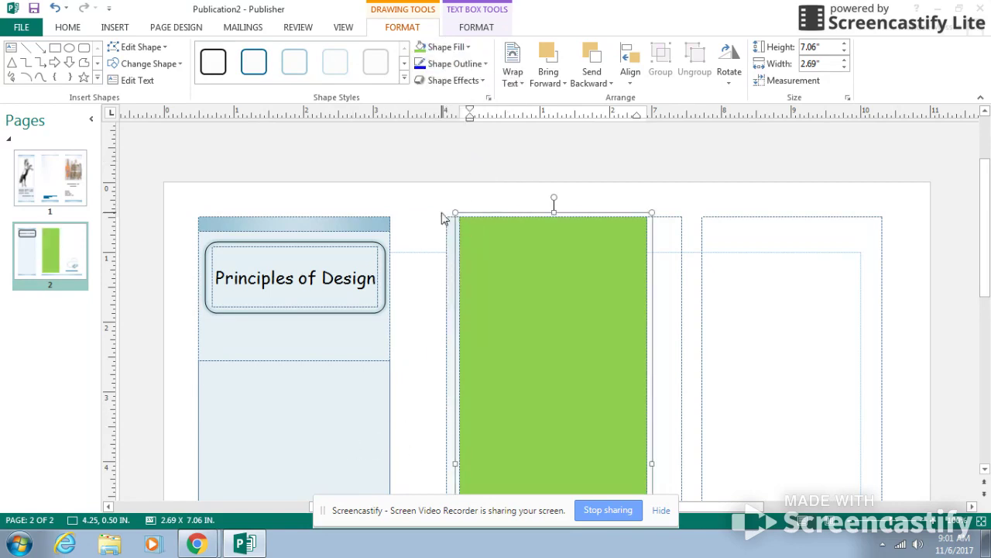
left_click(469, 48)
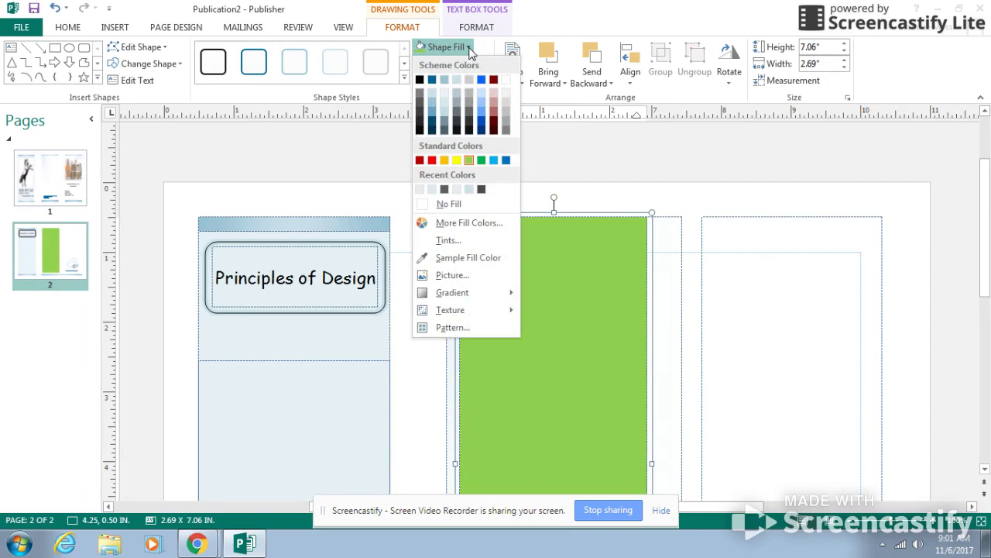
left_click(447, 204)
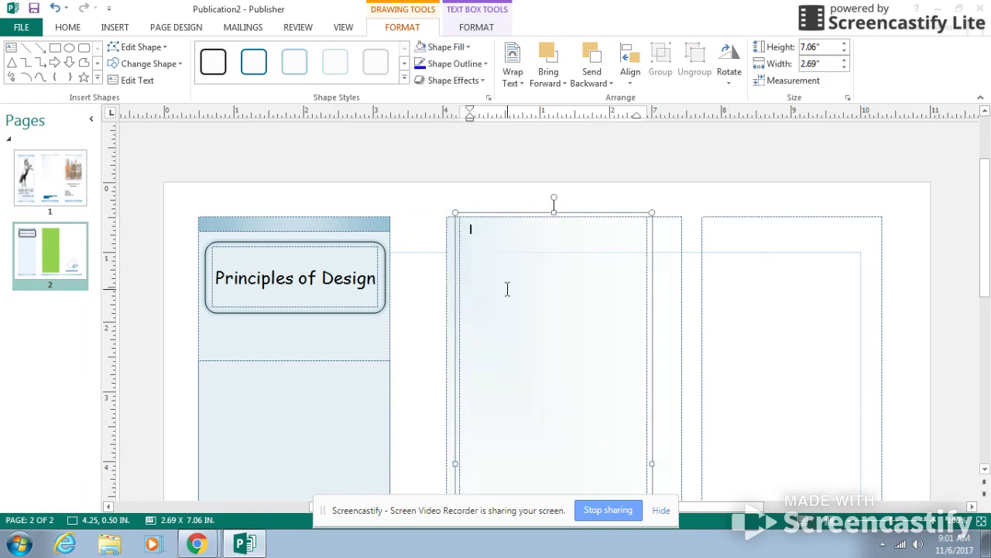
Select the large background rectangle behind page 2's middle text box
left_click(447, 252)
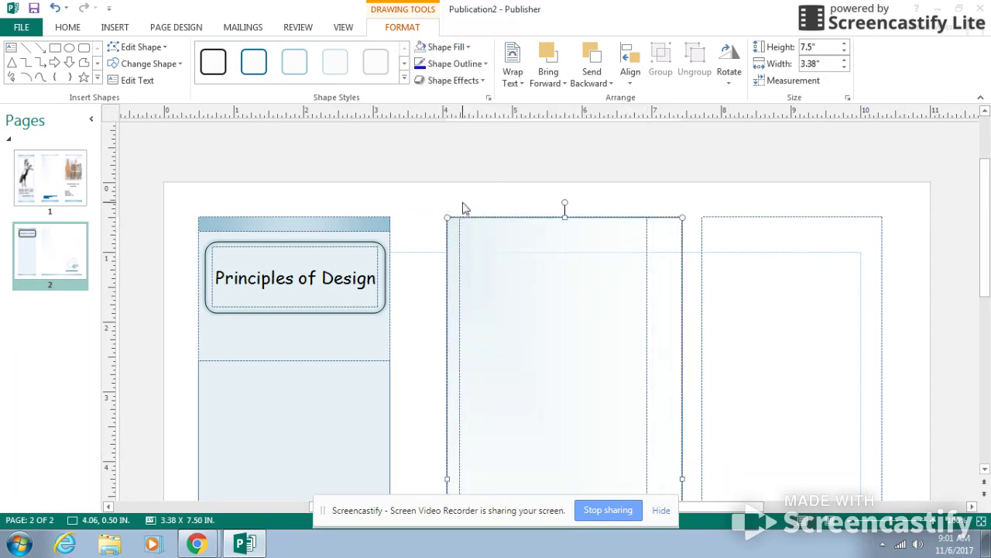